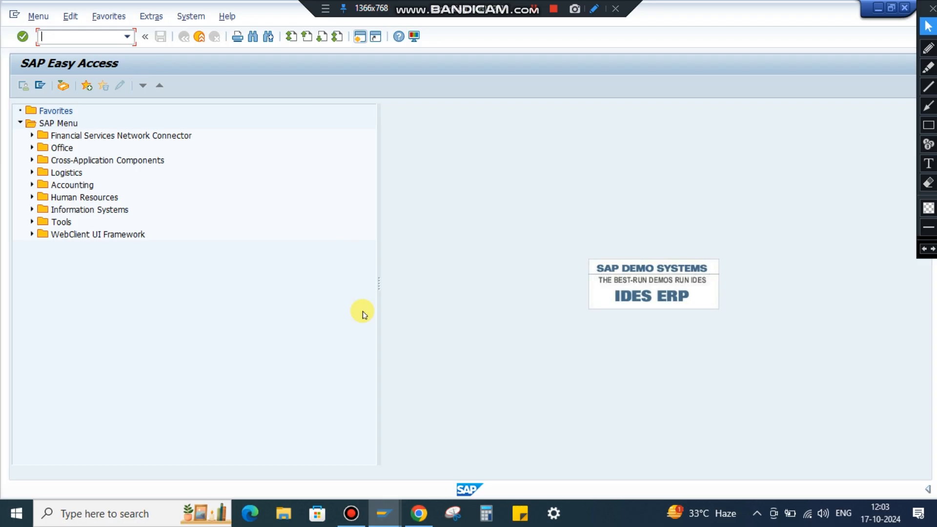
{"action": "type", "text": "m"}
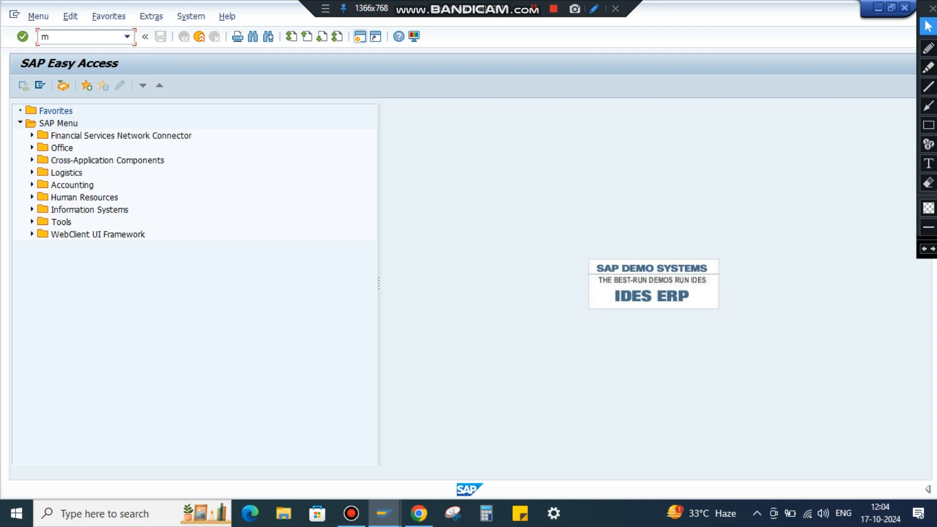
{"action": "type", "text": "e2"}
{"action": "key", "text": "Return"}
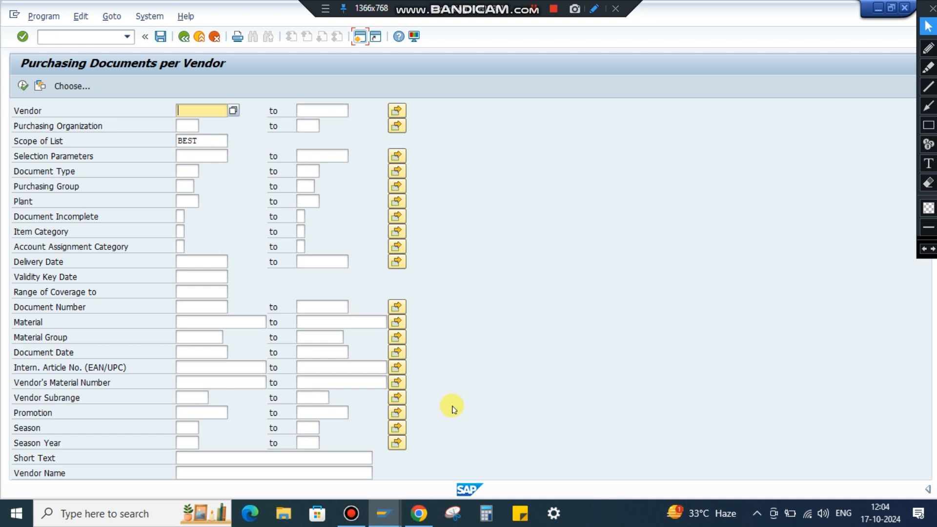
{"action": "left_click", "coordinate": [184, 36]}
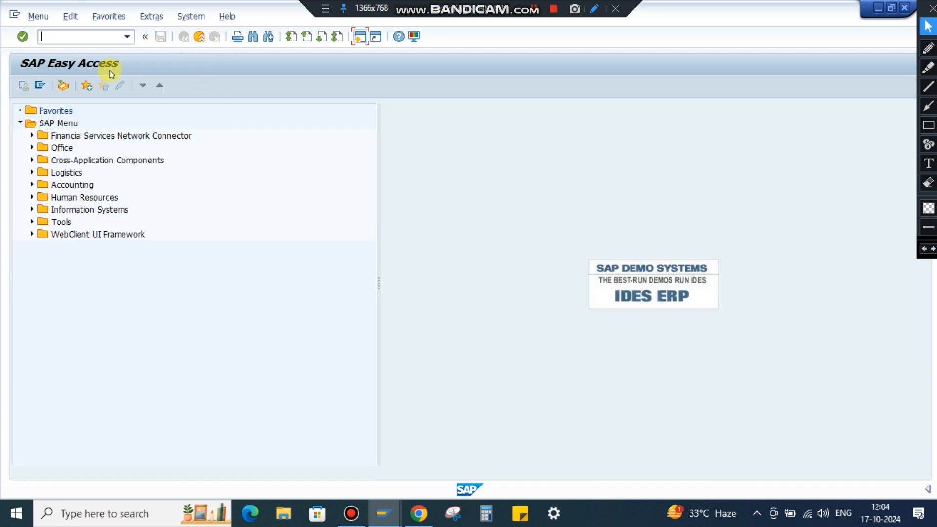
Open transaction ME2N and set the Scope of List to ALLES_ALV
{"action": "type", "text": "me2n"}
{"action": "key", "text": "Return"}
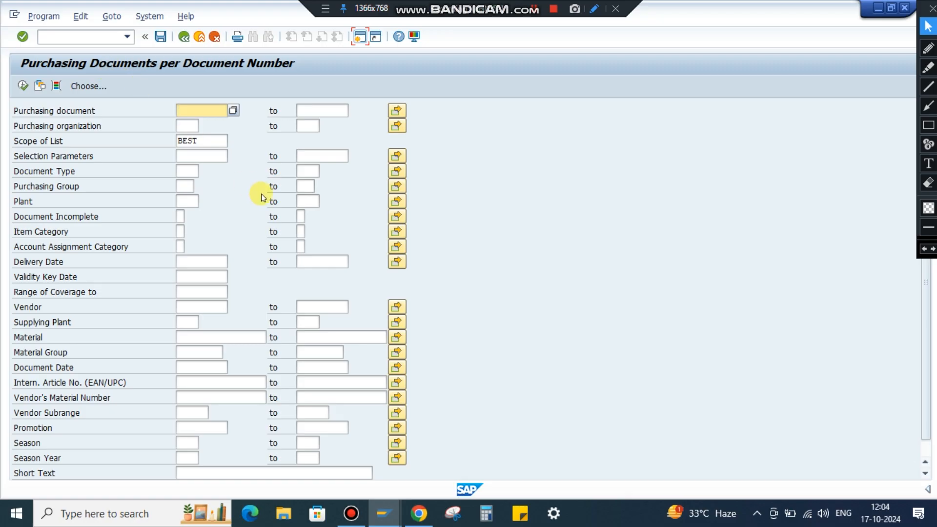
{"action": "left_click", "coordinate": [219, 141]}
{"action": "key", "text": "BackSpace"}
{"action": "key", "text": "BackSpace"}
{"action": "key", "text": "BackSpace"}
{"action": "key", "text": "BackSpace"}
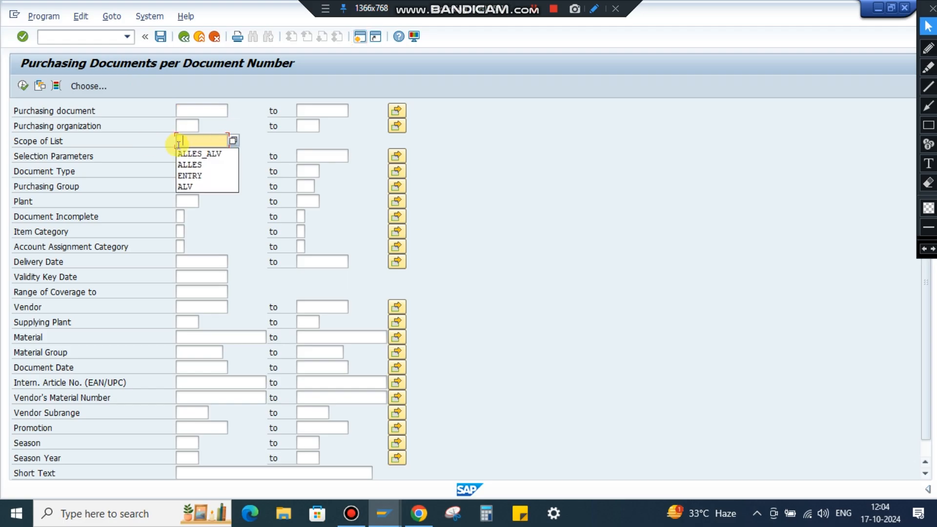
{"action": "left_click", "coordinate": [196, 151]}
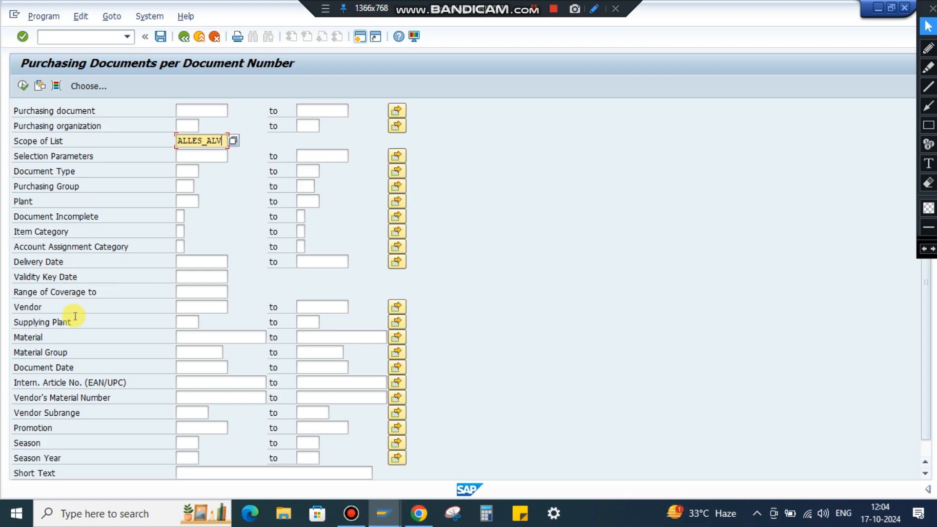
Set the Document Date range from 01.01.2024 to 31.12.2024
{"action": "left_click", "coordinate": [200, 370]}
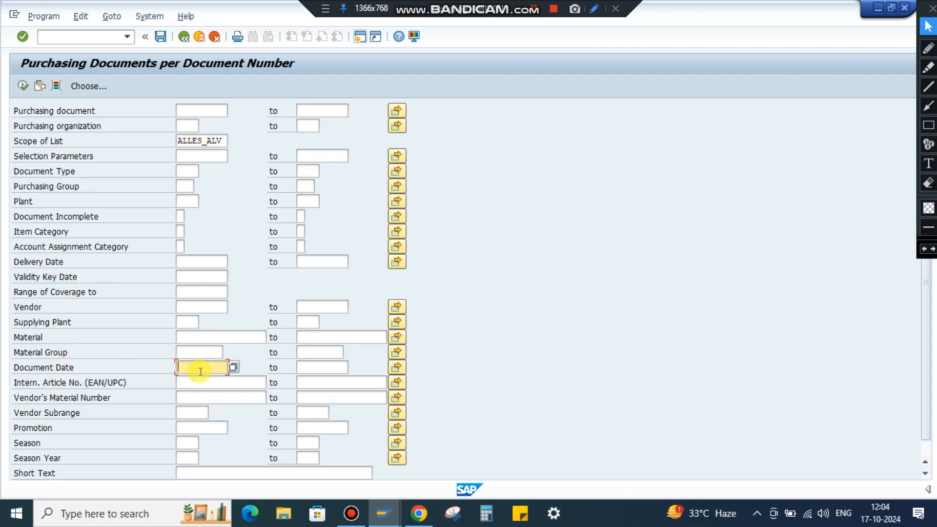
{"action": "type", "text": "01.01."}
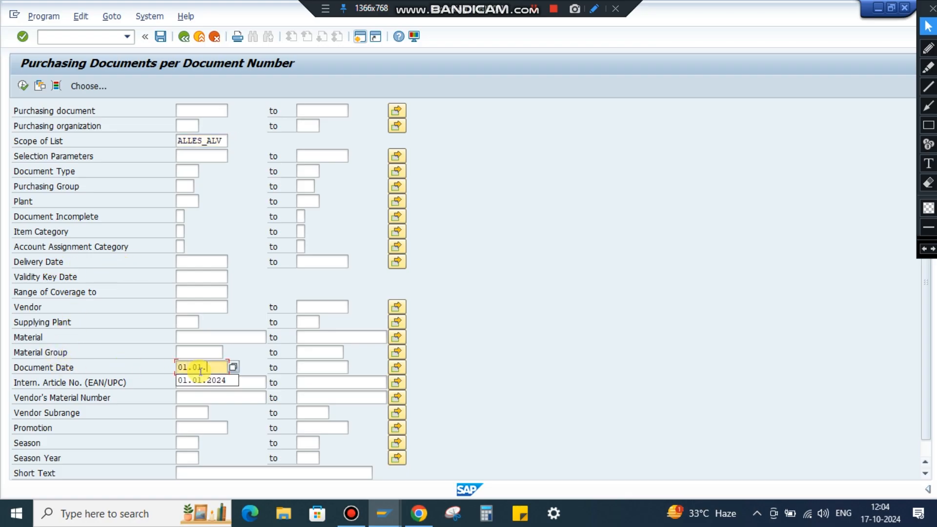
{"action": "type", "text": "2024"}
{"action": "key", "text": "Tab"}
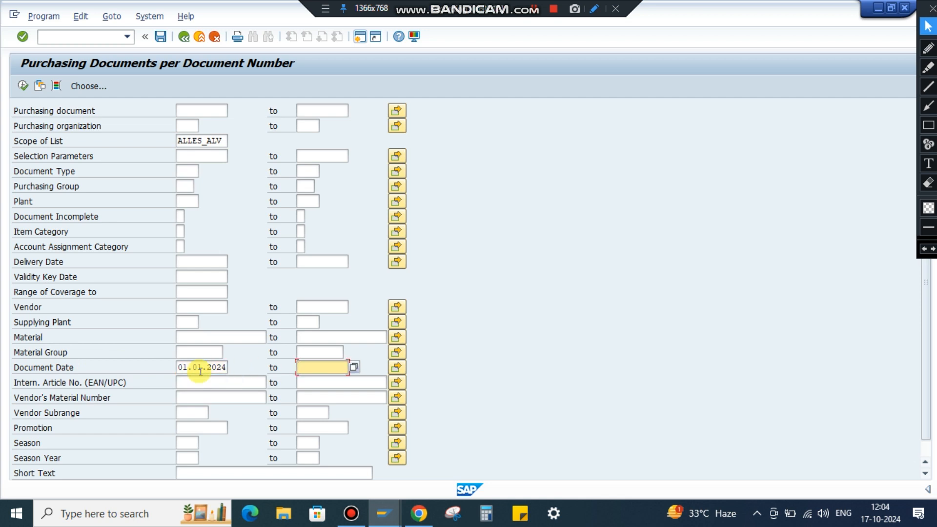
{"action": "type", "text": "31.12."}
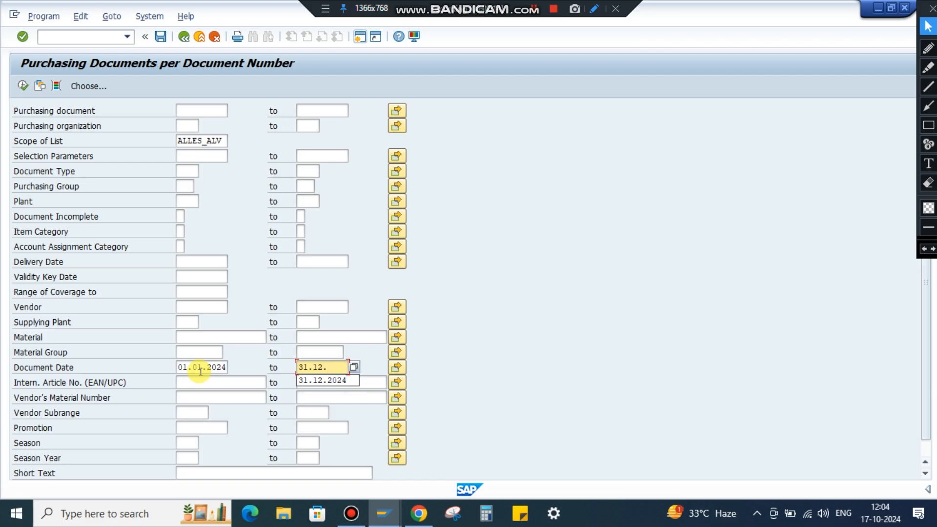
{"action": "type", "text": "2024"}
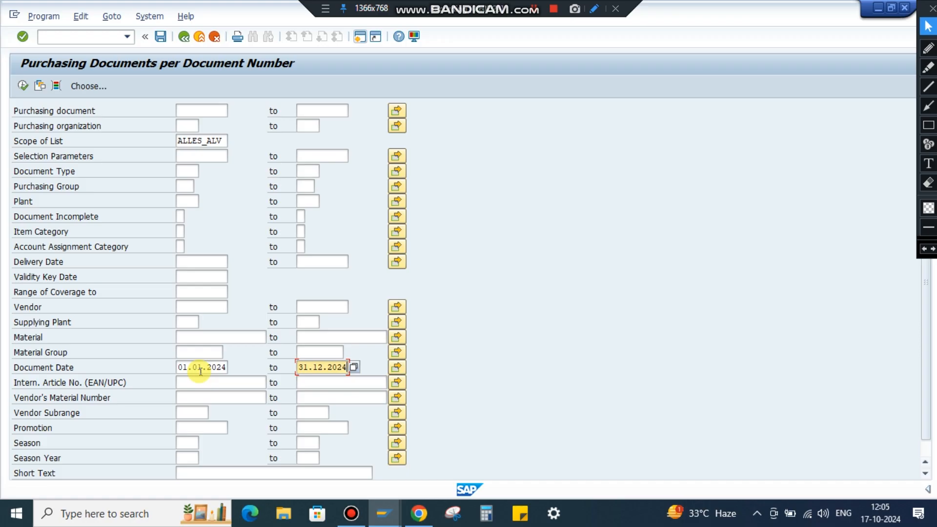
Review the entered Scope of List and Document Date values, and examine the report's catalog of existing variants
{"action": "scroll", "coordinate": [294, 316], "scroll_direction": "down", "scroll_amount": 1}
{"action": "scroll", "coordinate": [294, 316], "scroll_direction": "up", "scroll_amount": 1}
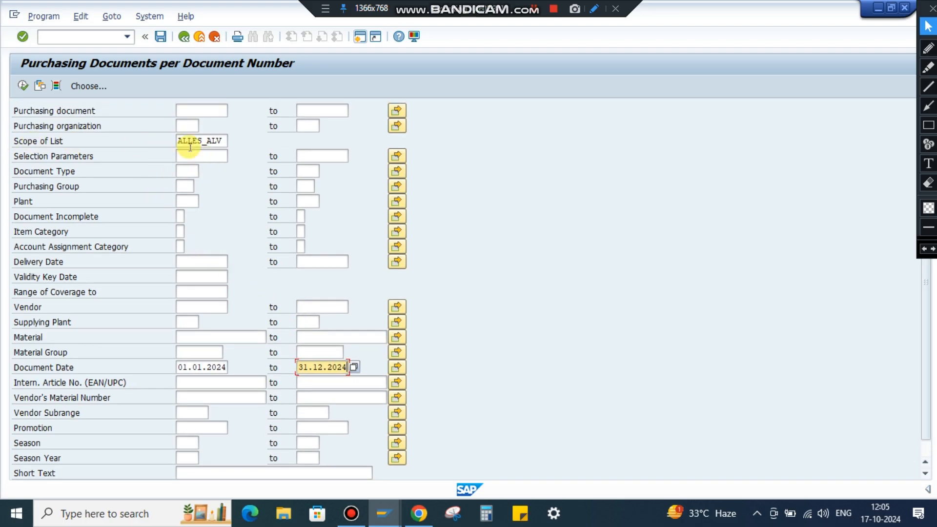
{"action": "double_click", "coordinate": [210, 141]}
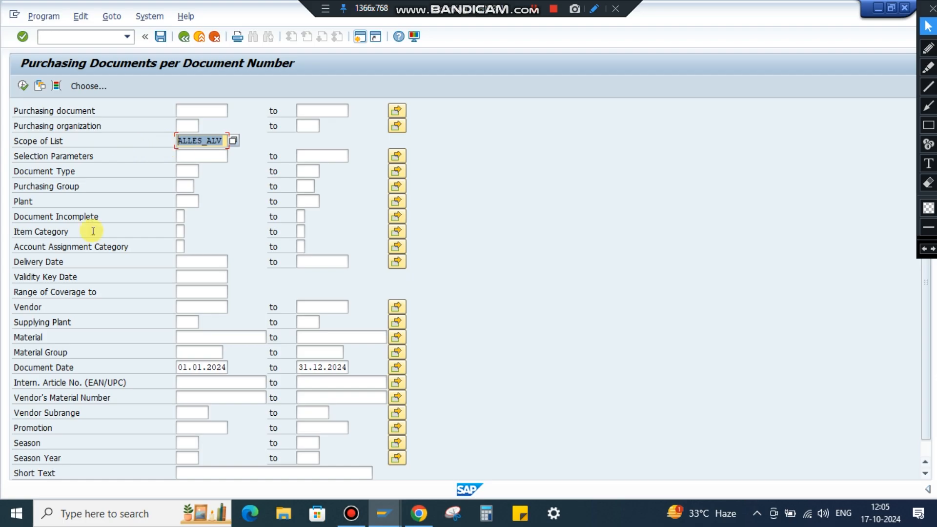
{"action": "double_click", "coordinate": [182, 367]}
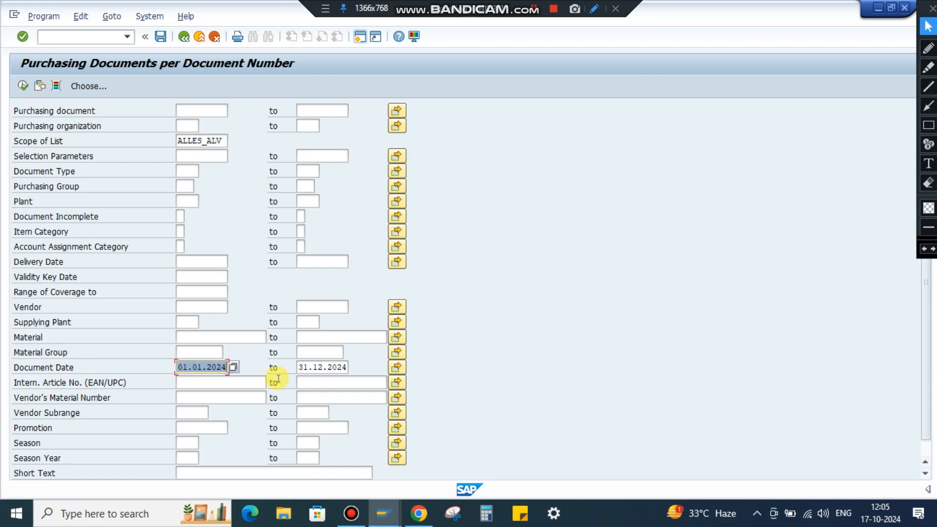
{"action": "double_click", "coordinate": [311, 367]}
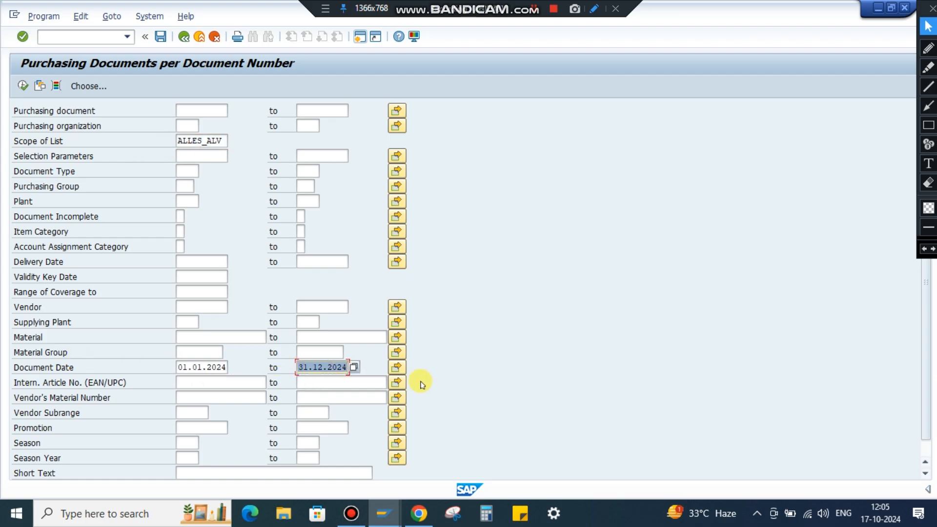
{"action": "left_click", "coordinate": [113, 19]}
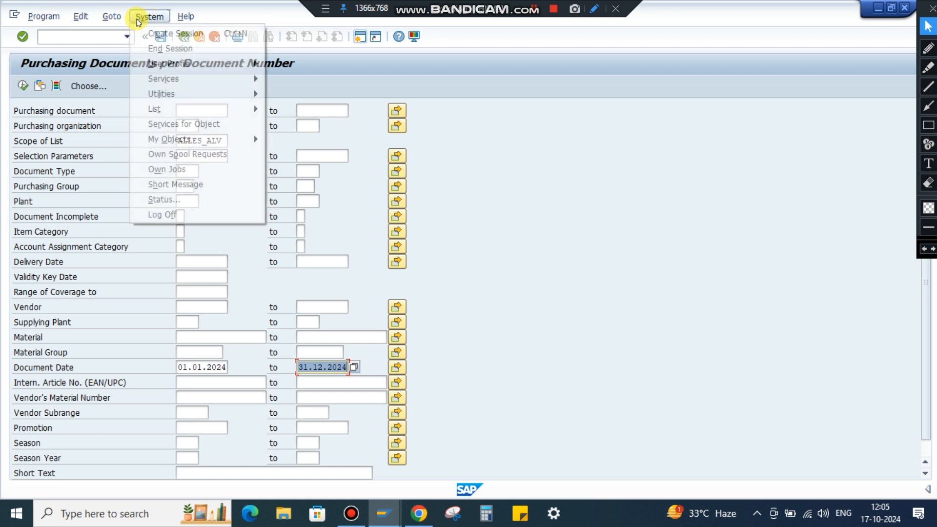
{"action": "left_click", "coordinate": [466, 131]}
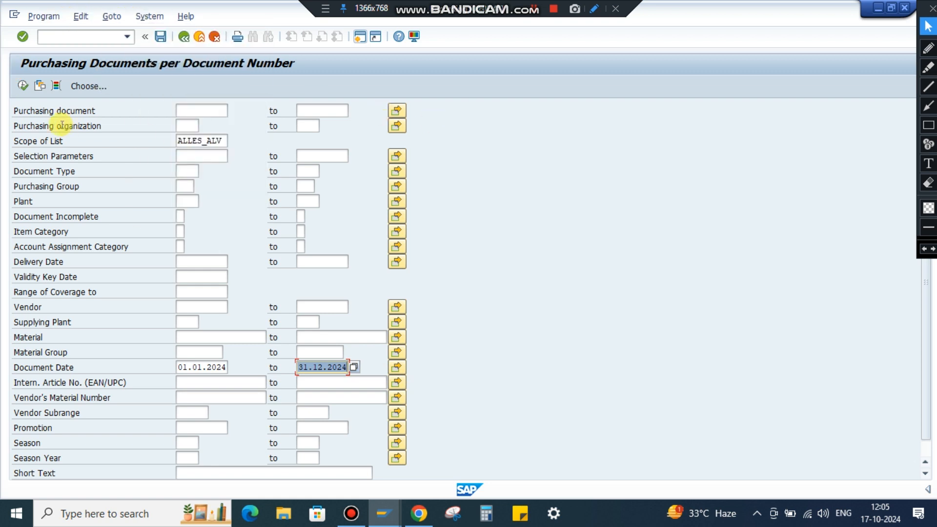
{"action": "left_click", "coordinate": [36, 89]}
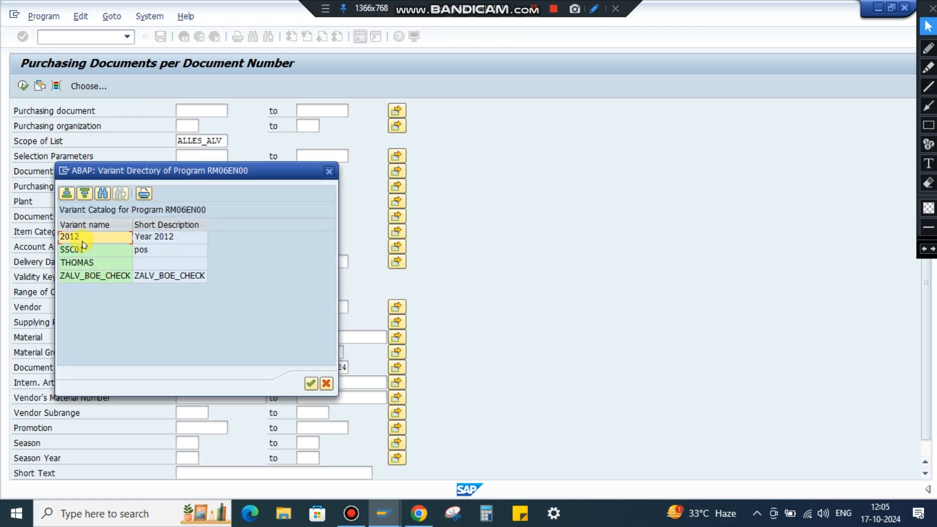
{"action": "left_click", "coordinate": [327, 171]}
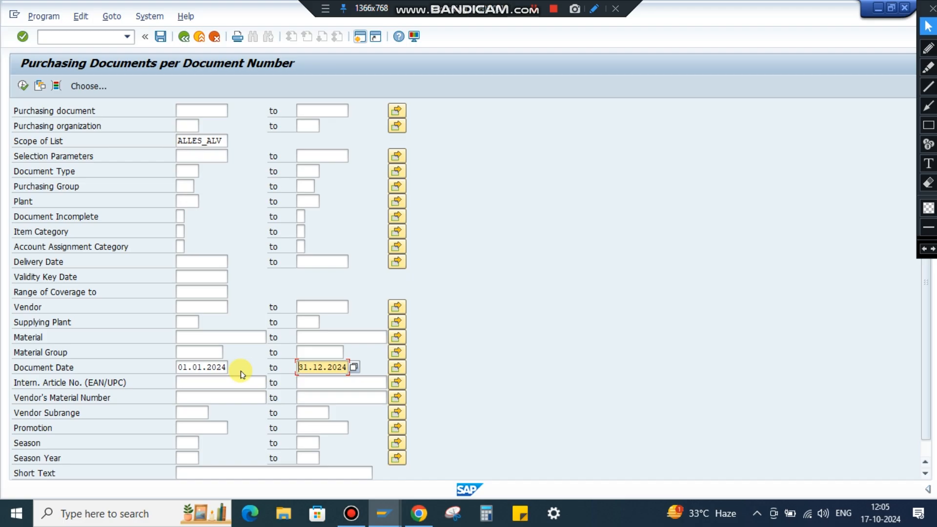
{"action": "scroll", "coordinate": [241, 374], "scroll_direction": "down", "scroll_amount": 1}
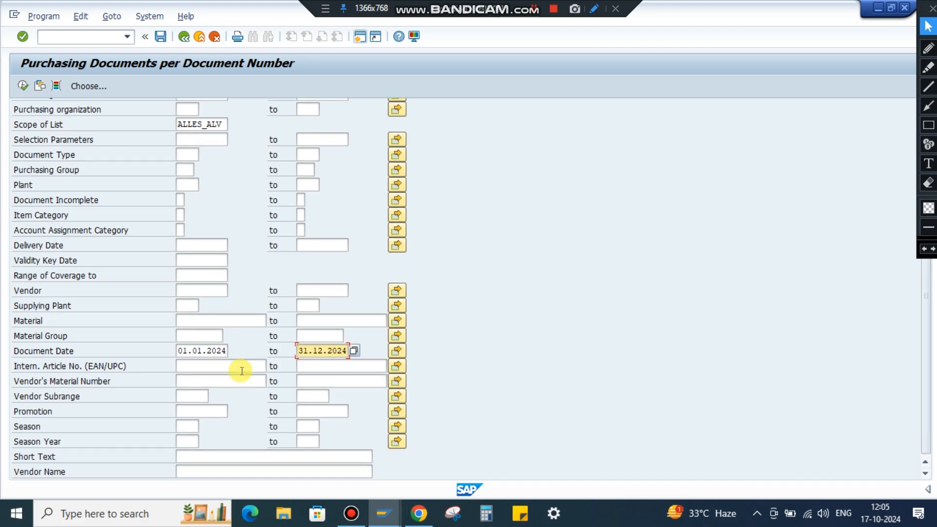
{"action": "scroll", "coordinate": [241, 371], "scroll_direction": "up", "scroll_amount": 1}
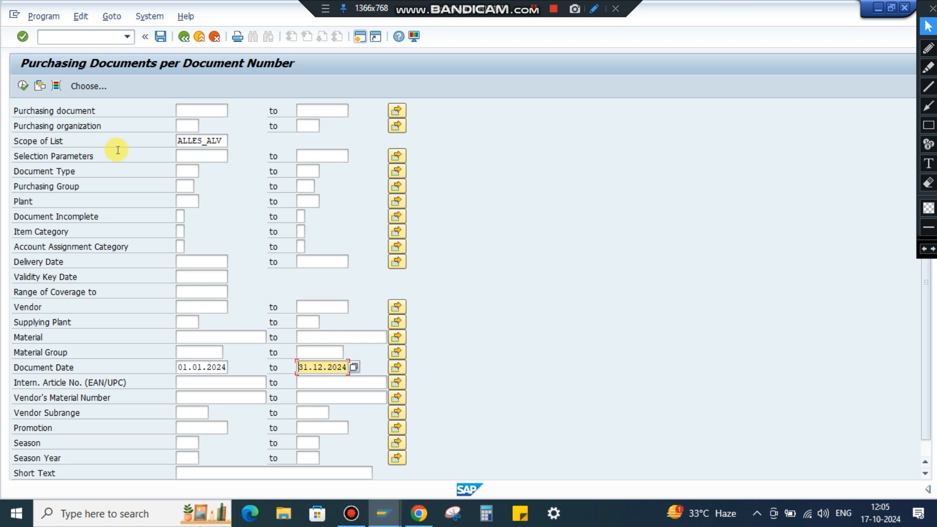
Start saving the current selection criteria as a variant and enter a person's first name as the Variant Name
{"action": "left_click", "coordinate": [112, 13]}
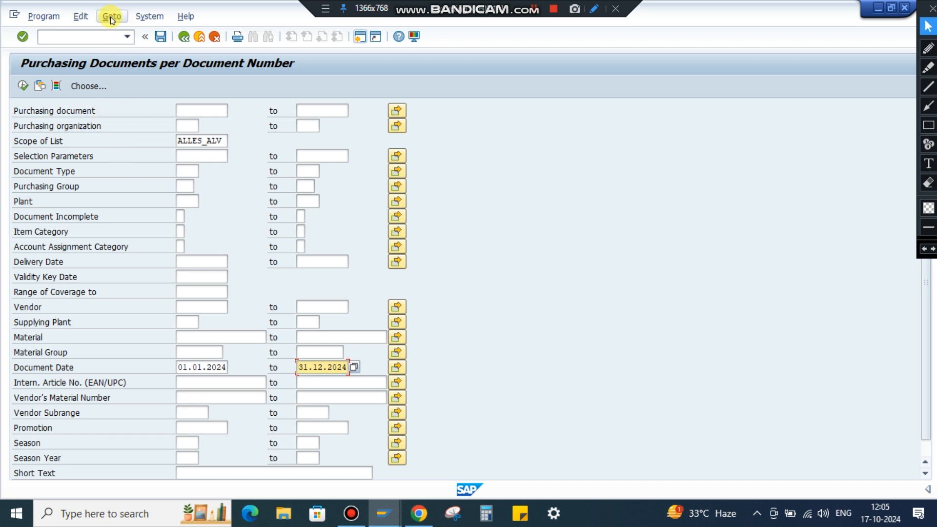
{"action": "mouse_move", "coordinate": [115, 32]}
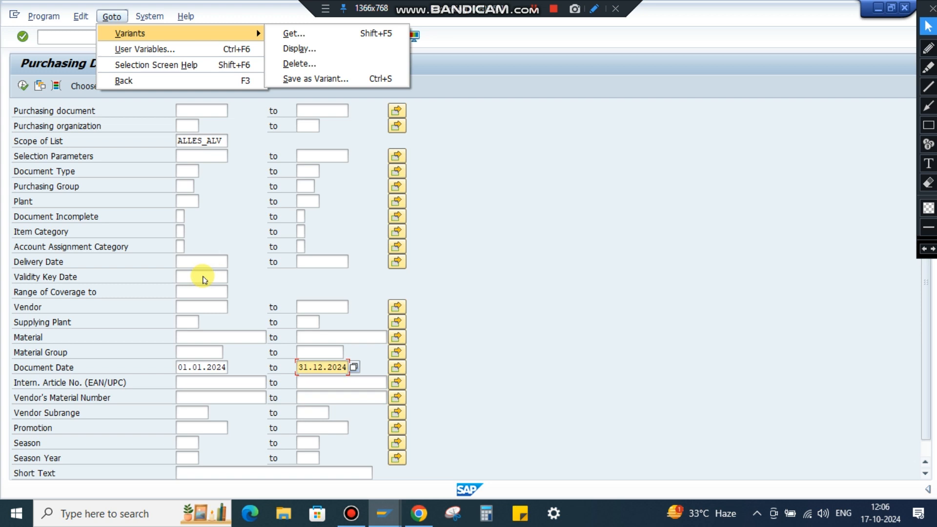
{"action": "left_click", "coordinate": [304, 79]}
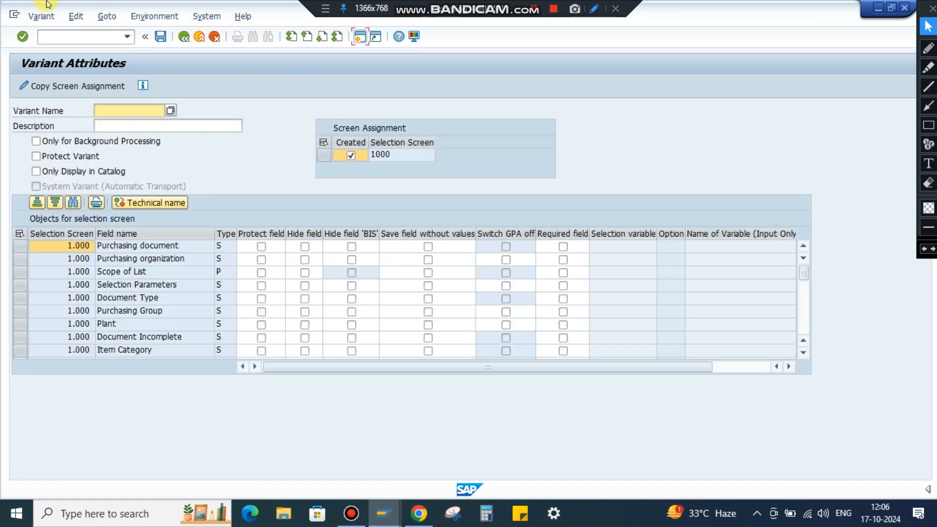
{"action": "left_click", "coordinate": [118, 113]}
{"action": "type", "text": "sa"}
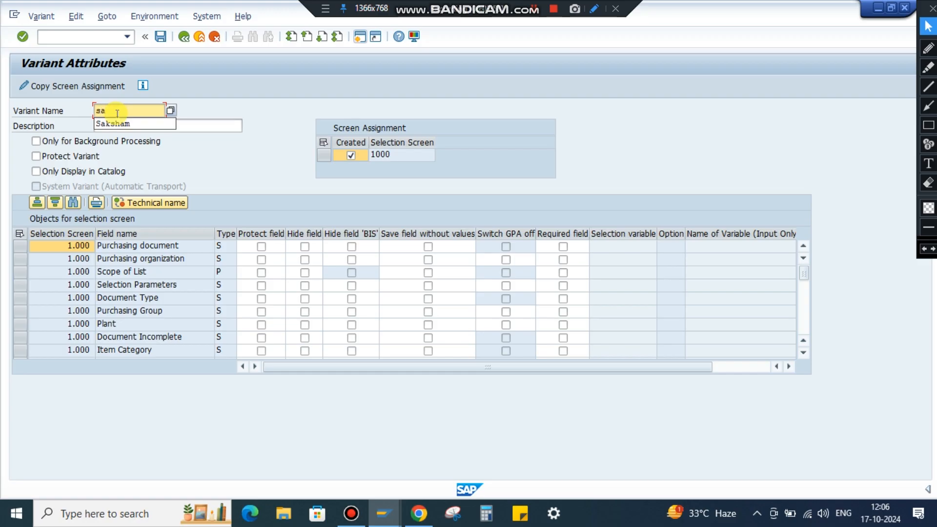
{"action": "key", "text": "Down"}
{"action": "key", "text": "Return"}
{"action": "key", "text": "Tab"}
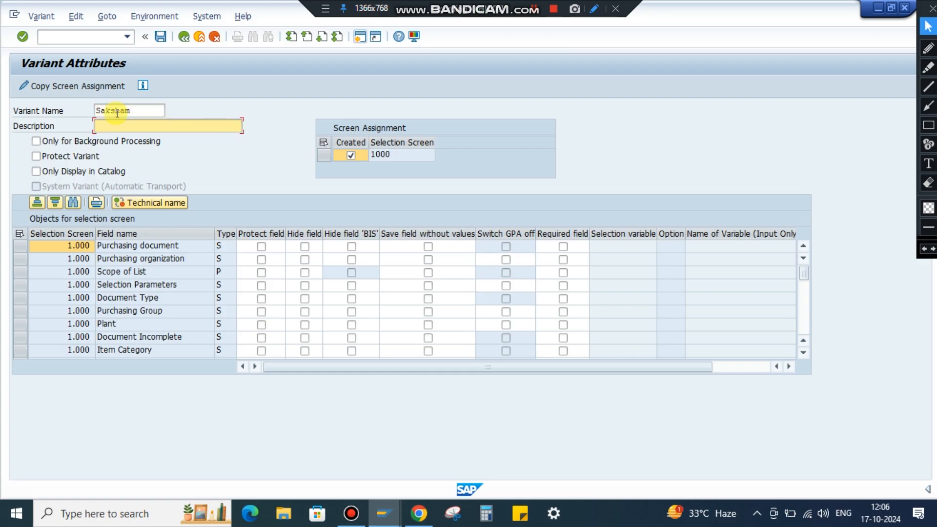
Enter the description "Varient example for my viewers" and save the variant
{"action": "type", "text": "Varient ex"}
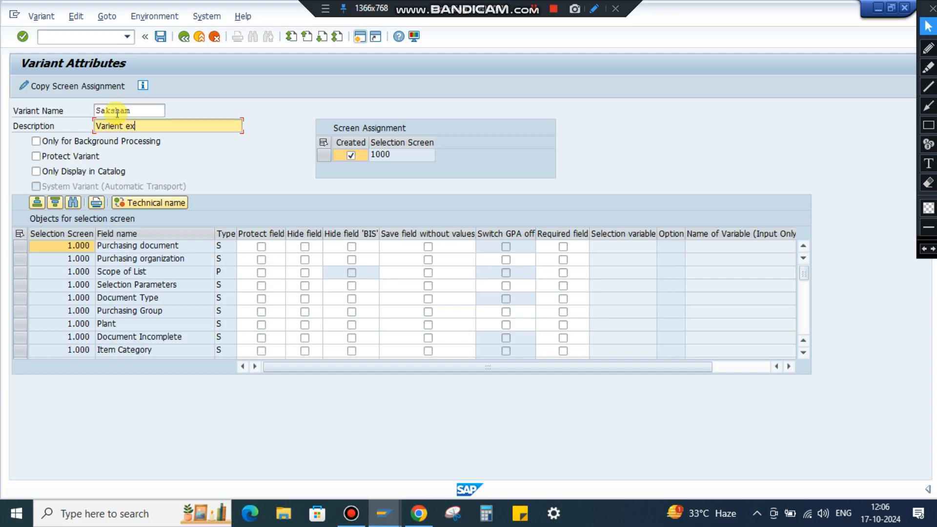
{"action": "type", "text": "ample for my viewers"}
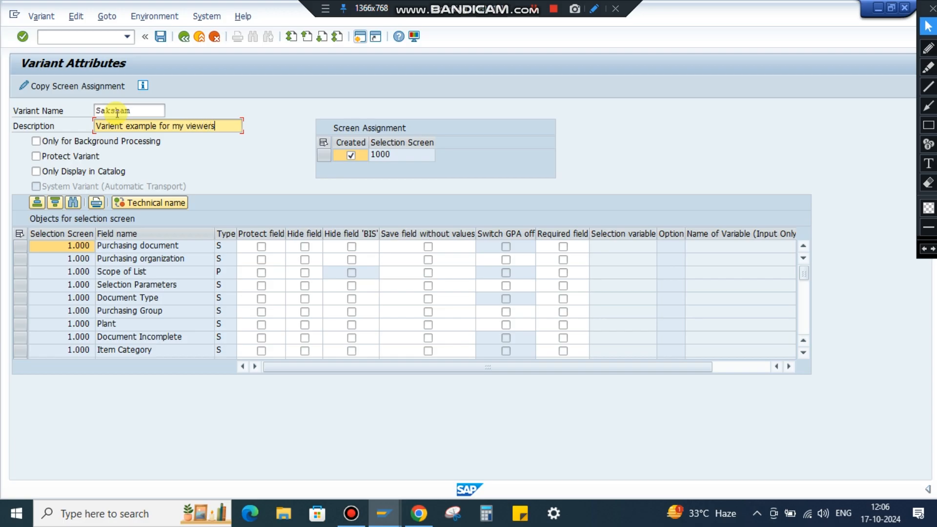
{"action": "left_click", "coordinate": [160, 37]}
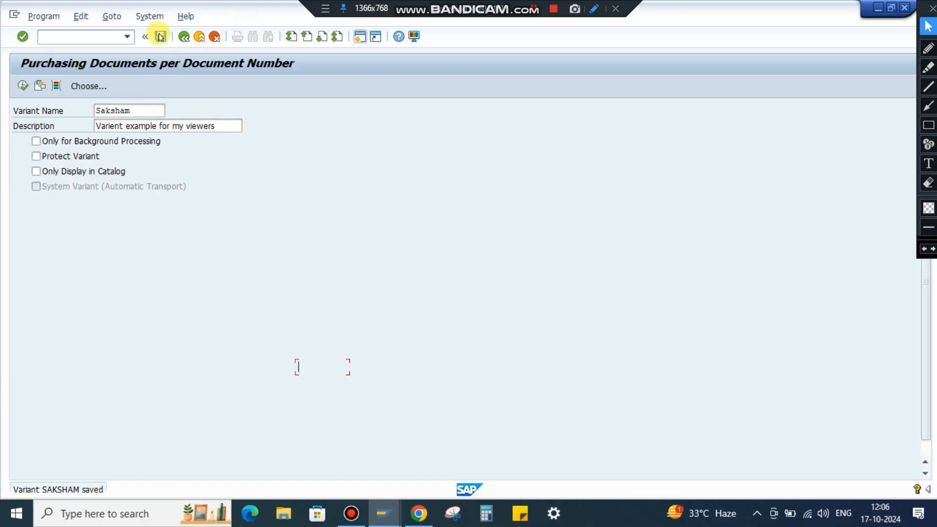
Return to the SAP Easy Access screen and reopen transaction ME2N
{"action": "left_click", "coordinate": [184, 37]}
{"action": "type", "text": "me2n"}
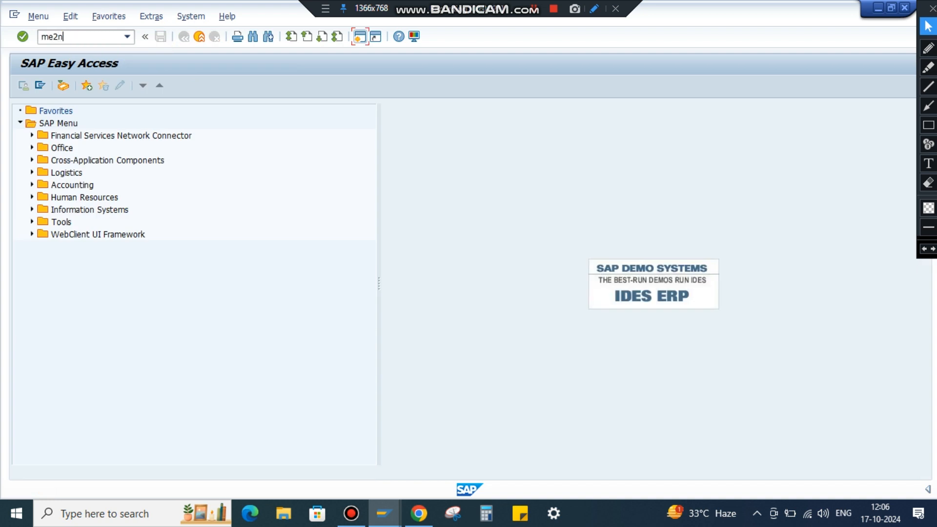
{"action": "key", "text": "Return"}
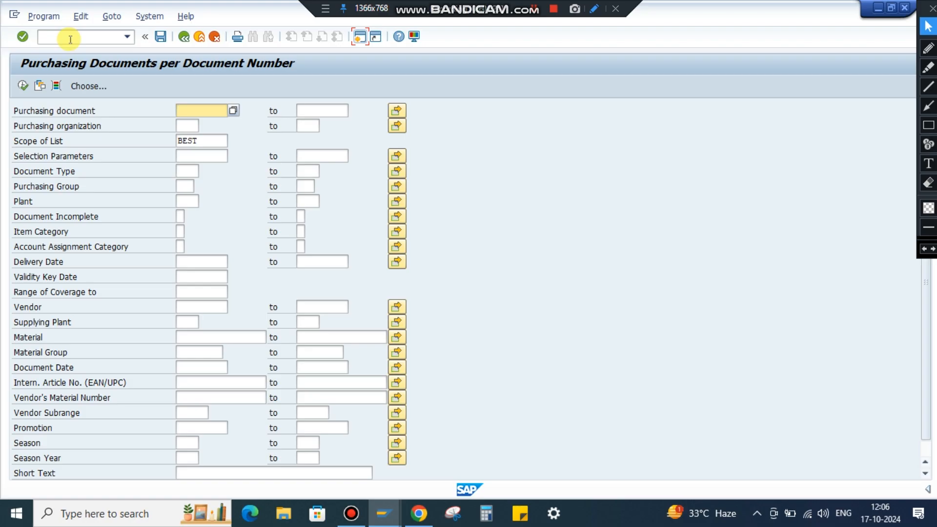
Load the variant described as "Varient example for my viewers" from the variant catalog into the selection screen
{"action": "scroll", "coordinate": [126, 348], "scroll_direction": "down", "scroll_amount": 1}
{"action": "scroll", "coordinate": [121, 330], "scroll_direction": "up", "scroll_amount": 1}
{"action": "scroll", "coordinate": [123, 288], "scroll_direction": "down", "scroll_amount": 1}
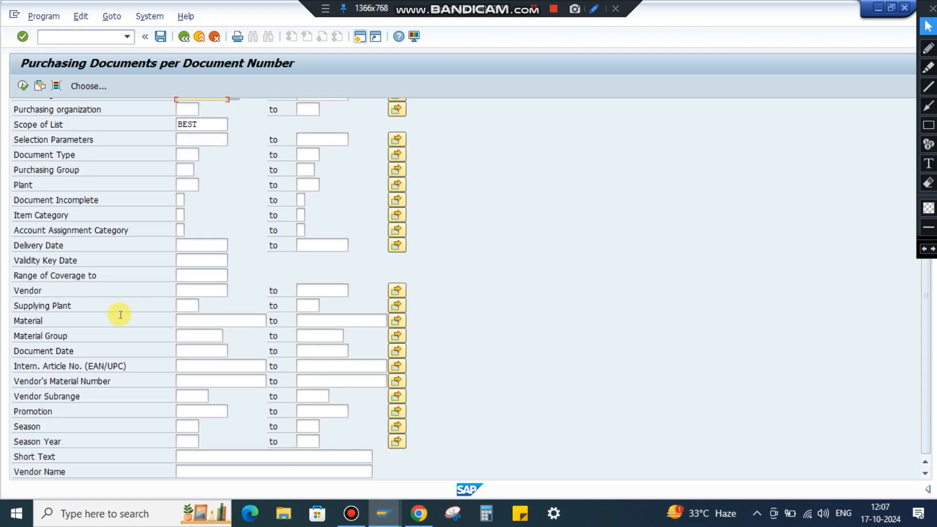
{"action": "scroll", "coordinate": [120, 293], "scroll_direction": "up", "scroll_amount": 1}
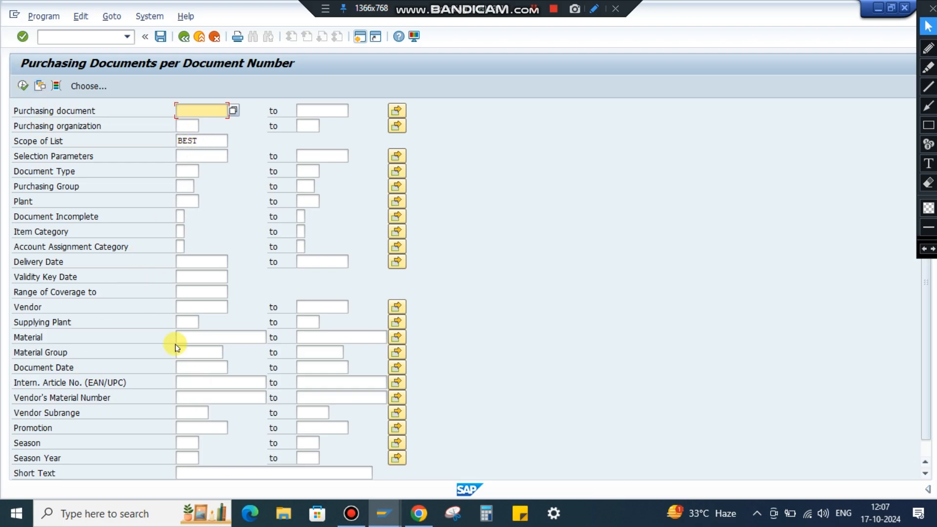
{"action": "left_click", "coordinate": [39, 86]}
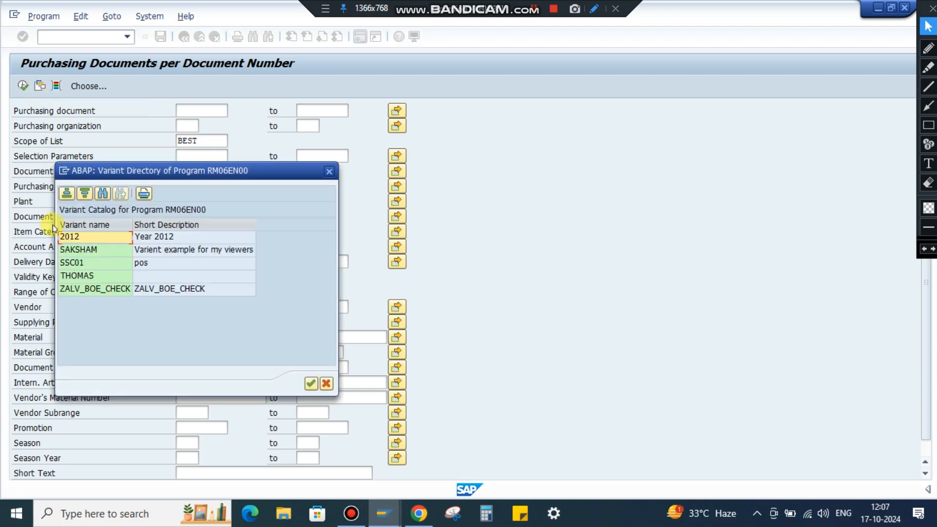
{"action": "double_click", "coordinate": [77, 250]}
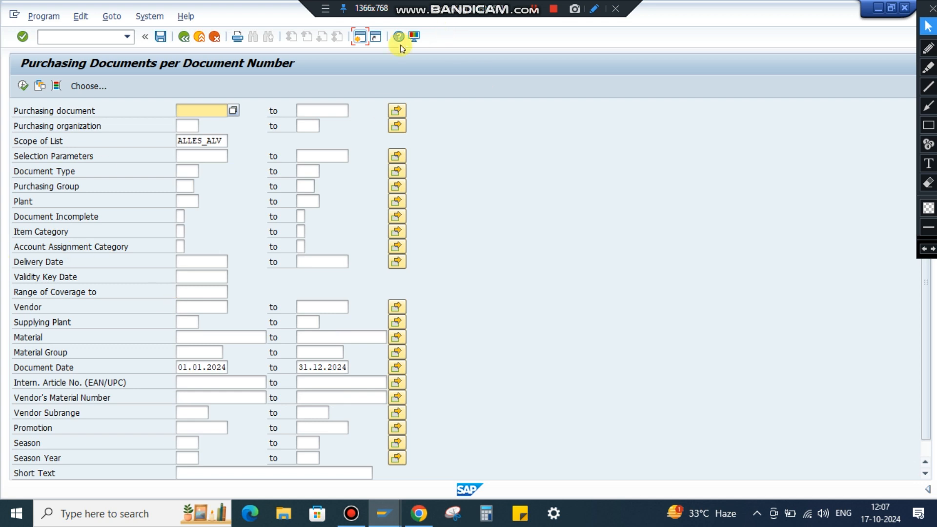
Open a new SAP session and start transaction ME5A for the purchase requisition list
{"action": "left_click", "coordinate": [360, 39]}
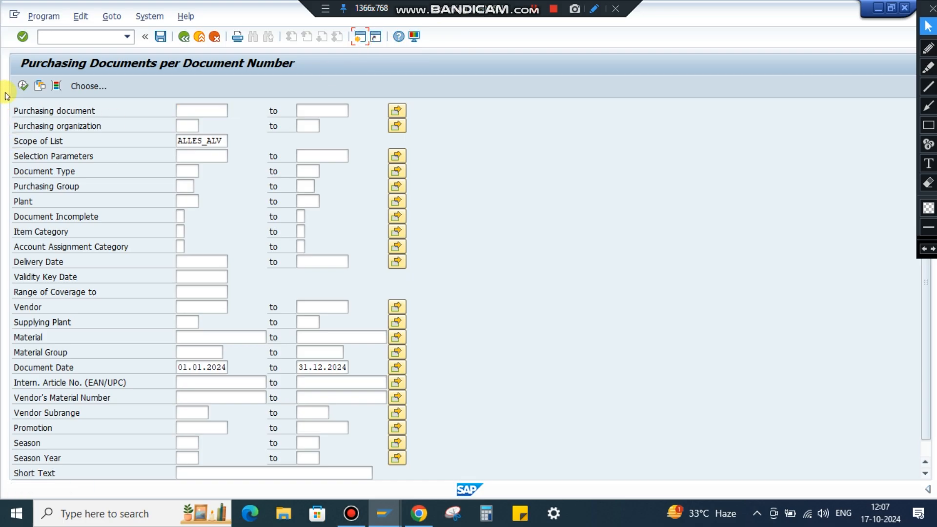
{"action": "type", "text": "me5a"}
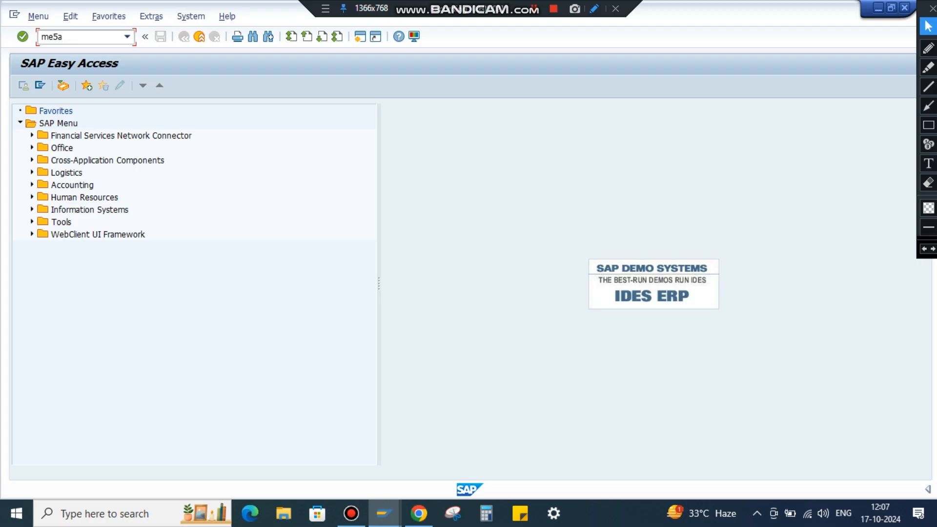
{"action": "key", "text": "Return"}
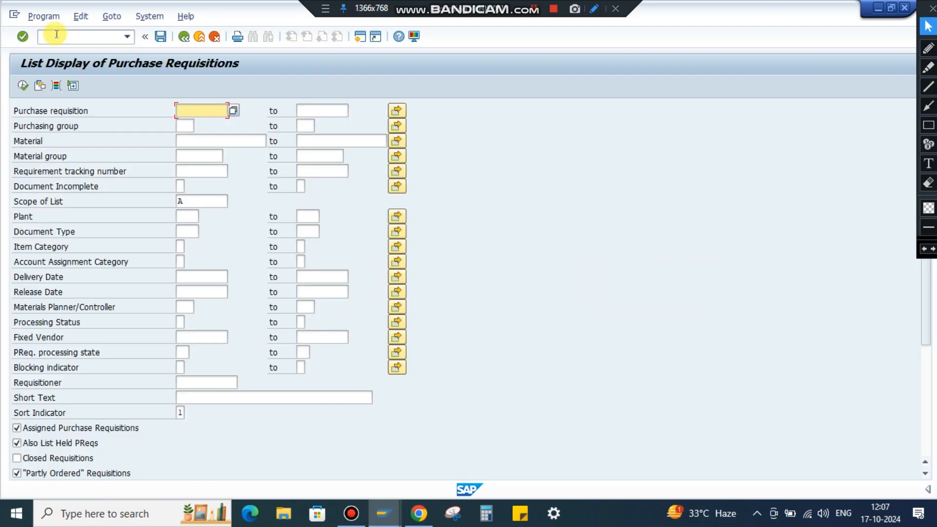
Set the Scope of List to ALV and the Release Date range from 01.01.2024 to 30.12.2024
{"action": "left_click", "coordinate": [203, 202]}
{"action": "left_click", "coordinate": [193, 218]}
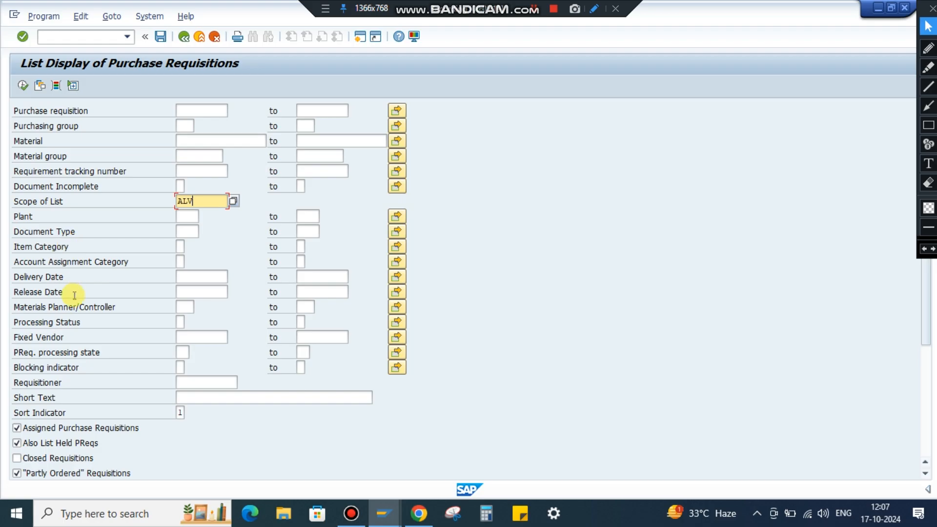
{"action": "left_click", "coordinate": [183, 292]}
{"action": "left_click", "coordinate": [204, 306]}
{"action": "left_click", "coordinate": [310, 292]}
{"action": "left_click", "coordinate": [316, 306]}
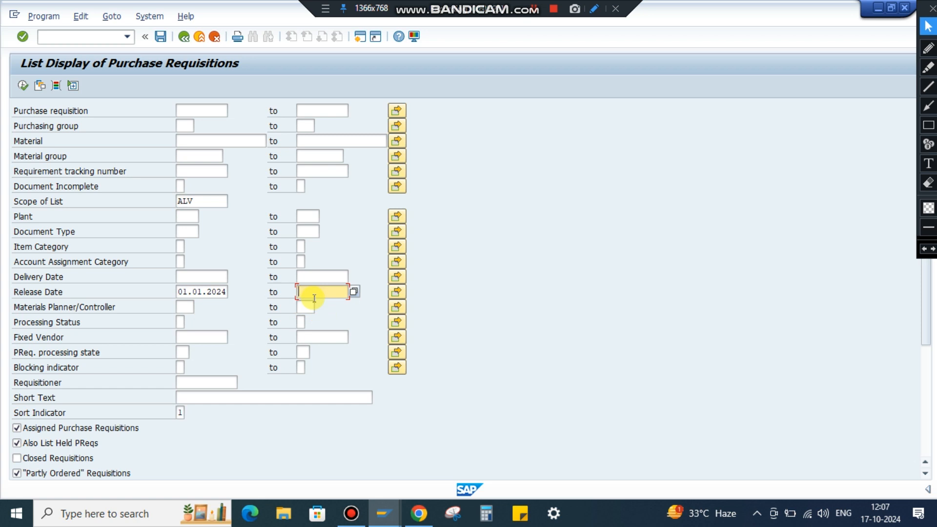
{"action": "type", "text": "30.12.2024"}
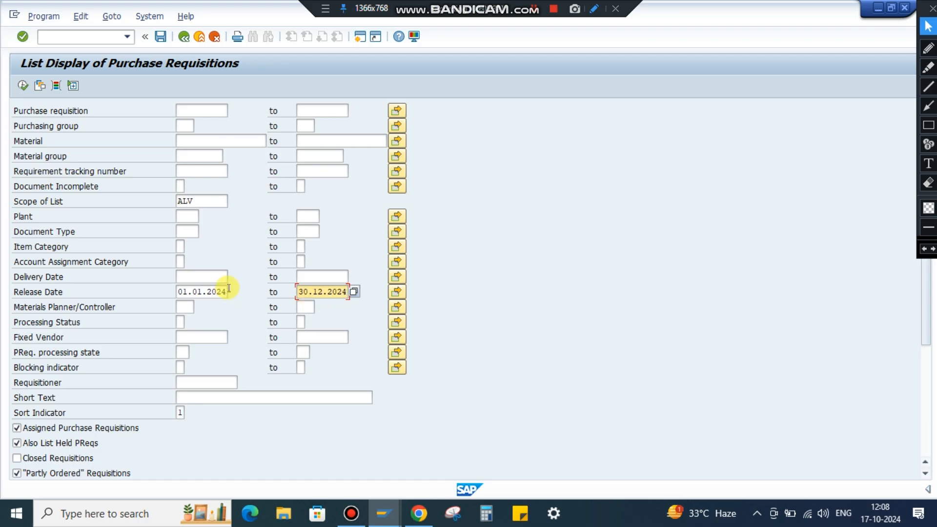
Include Closed Requisitions and enable Released Requisitions Only in the selection criteria
{"action": "scroll", "coordinate": [227, 288], "scroll_direction": "down", "scroll_amount": 3}
{"action": "scroll", "coordinate": [227, 288], "scroll_direction": "down", "scroll_amount": 3}
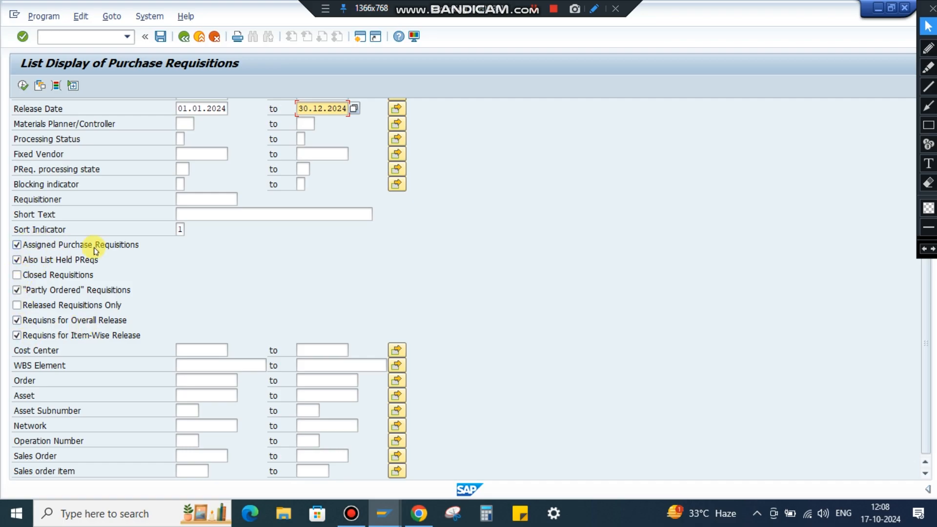
{"action": "left_click", "coordinate": [39, 274]}
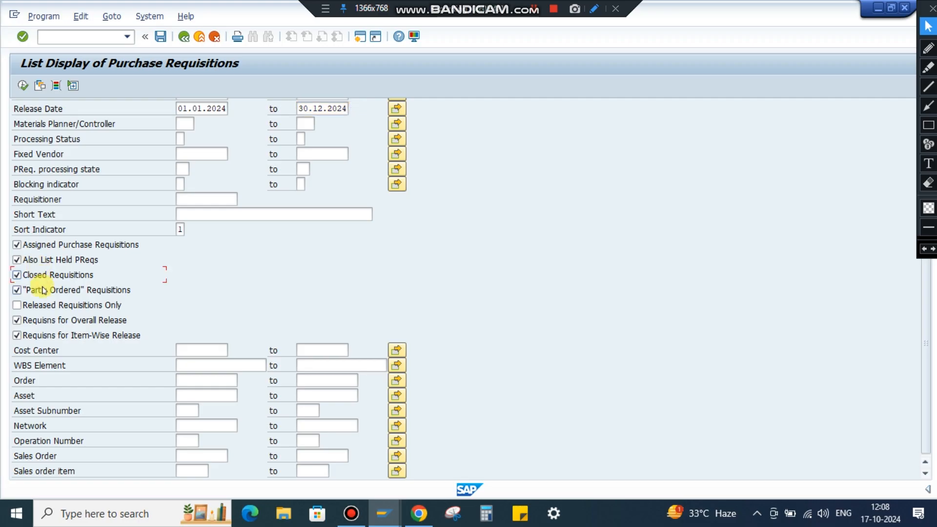
{"action": "left_click", "coordinate": [43, 306]}
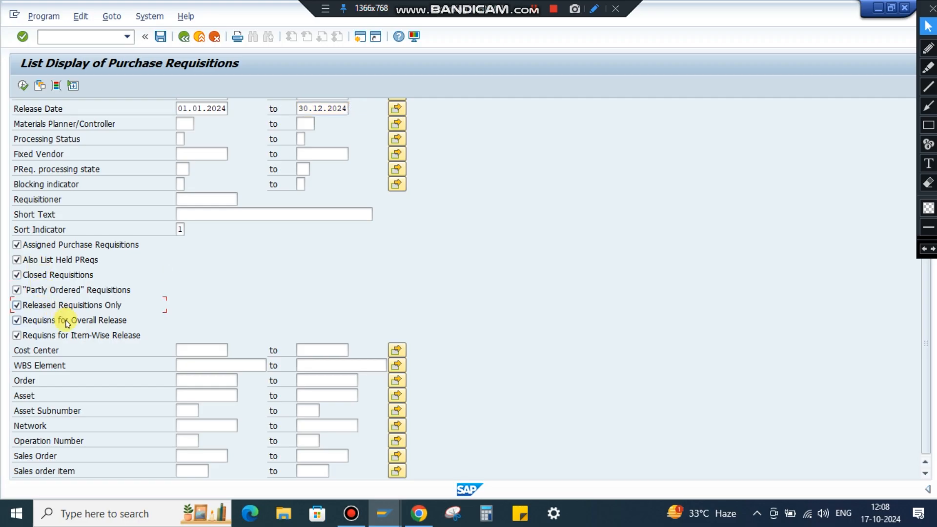
{"action": "scroll", "coordinate": [67, 324], "scroll_direction": "up", "scroll_amount": 4}
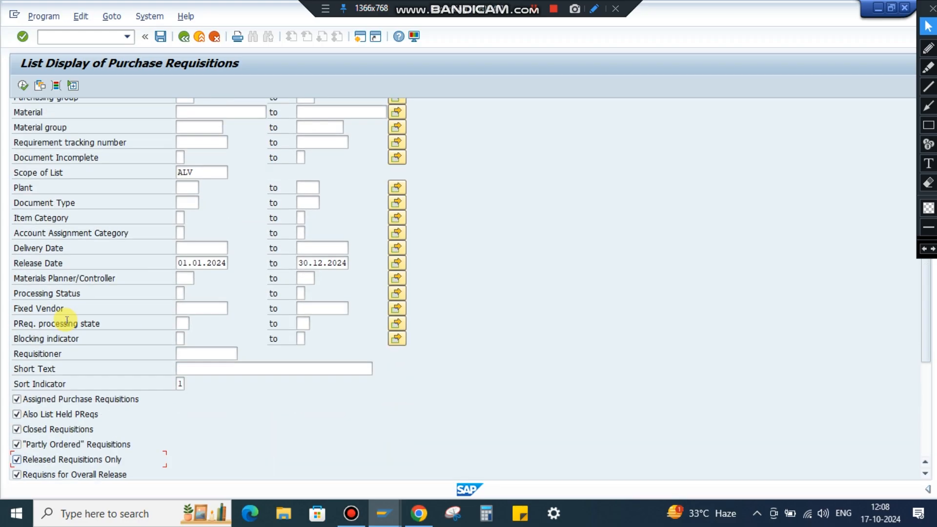
{"action": "scroll", "coordinate": [67, 321], "scroll_direction": "down", "scroll_amount": 4}
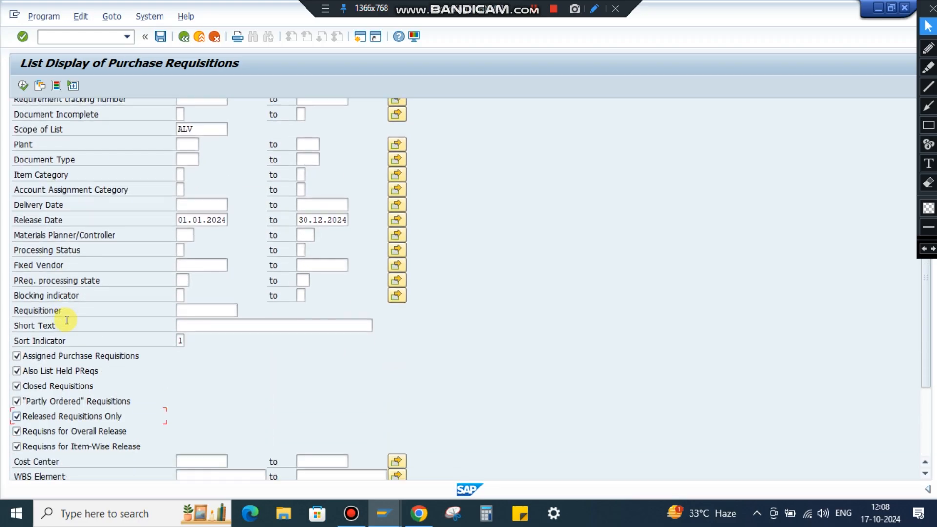
{"action": "scroll", "coordinate": [67, 321], "scroll_direction": "up", "scroll_amount": 4}
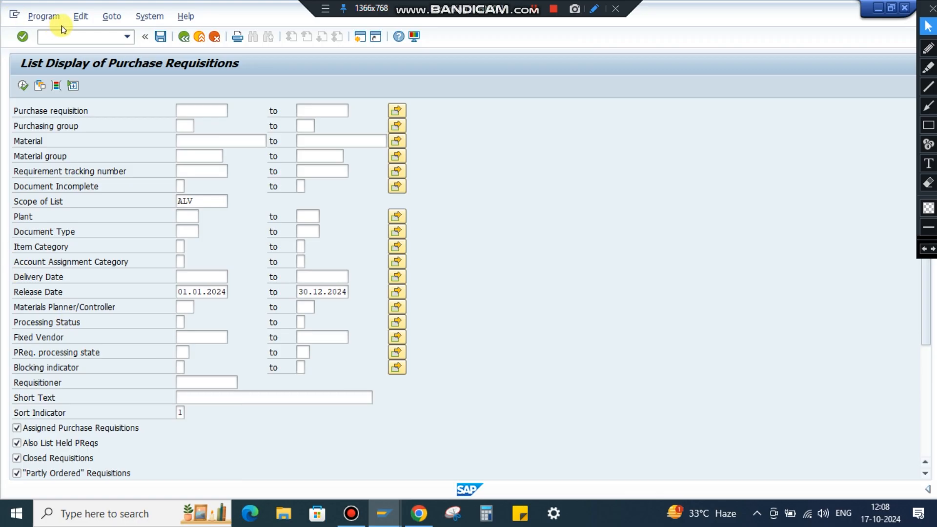
Start saving the requisition selection criteria as a variant and enter a person's first name followed by 1 as the Variant Name
{"action": "left_click", "coordinate": [111, 16]}
{"action": "mouse_move", "coordinate": [142, 33]}
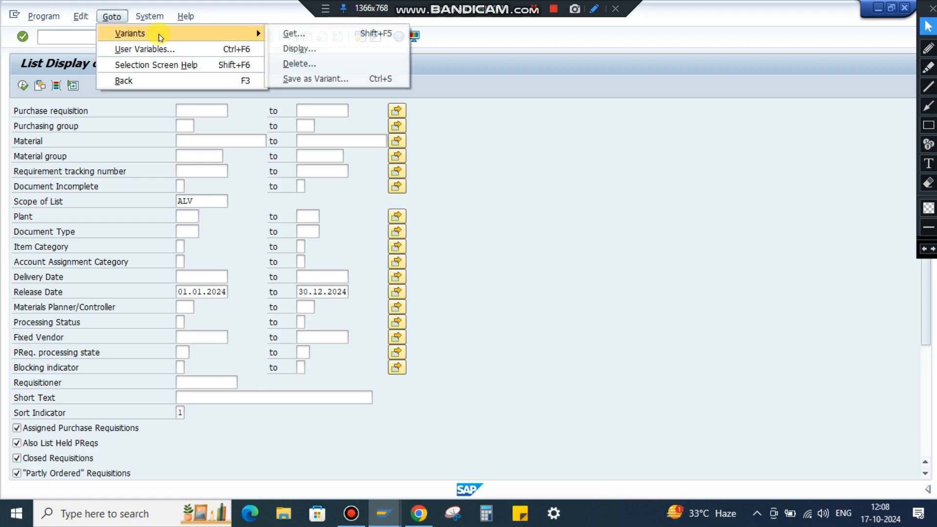
{"action": "left_click", "coordinate": [303, 79]}
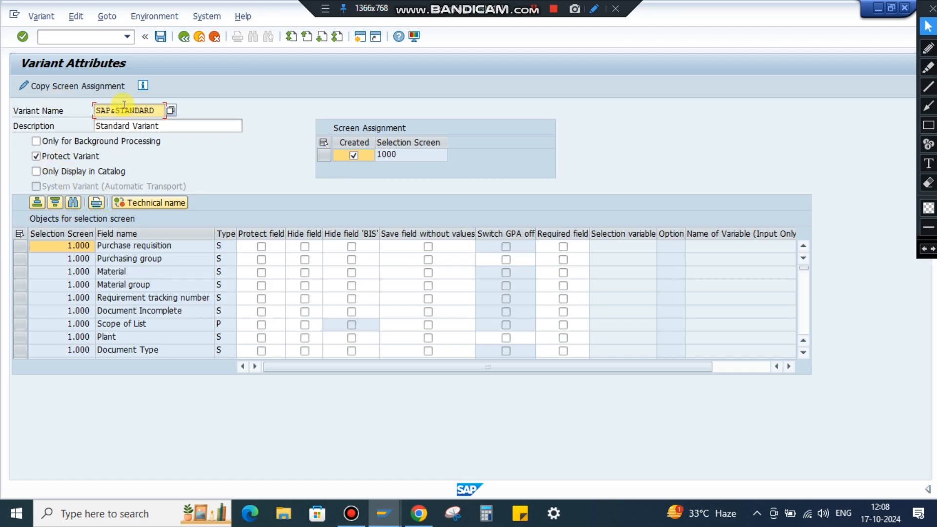
{"action": "left_click_drag", "start_coordinate": [160, 111], "coordinate": [1, 107]}
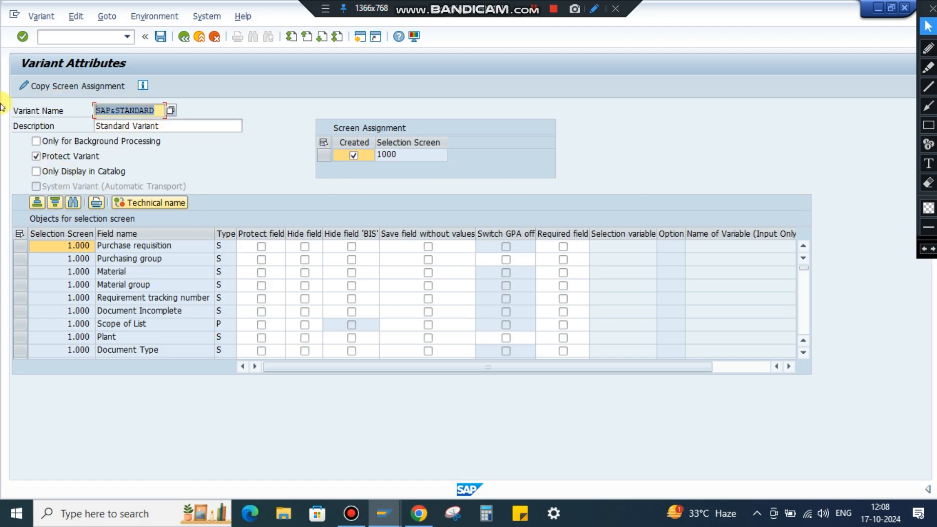
{"action": "type", "text": "Sa"}
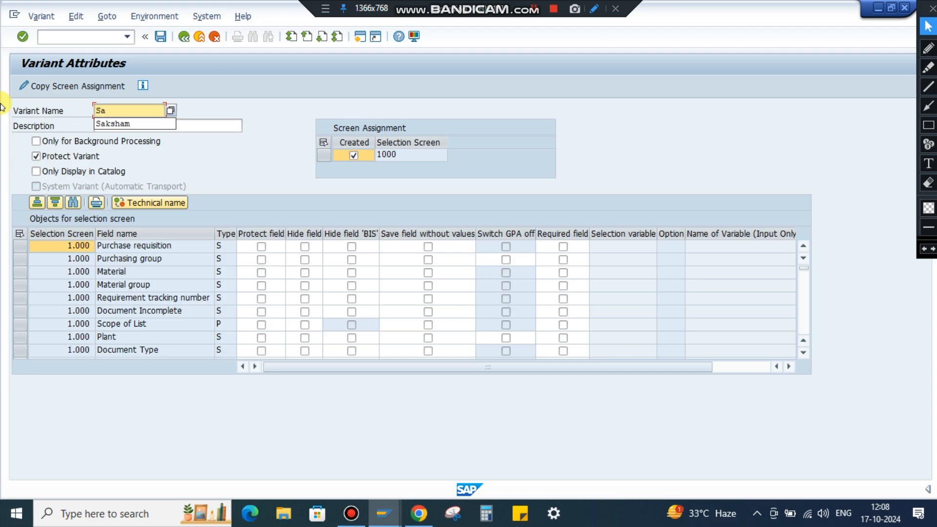
{"action": "type", "text": "ksham 1"}
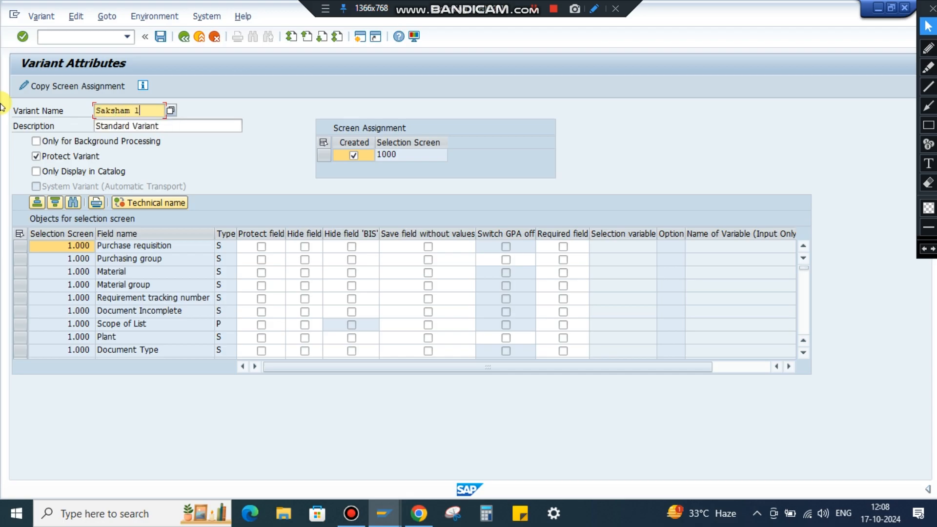
Enter the description "Varinet display for viewers" and save the variant
{"action": "key", "text": "Tab"}
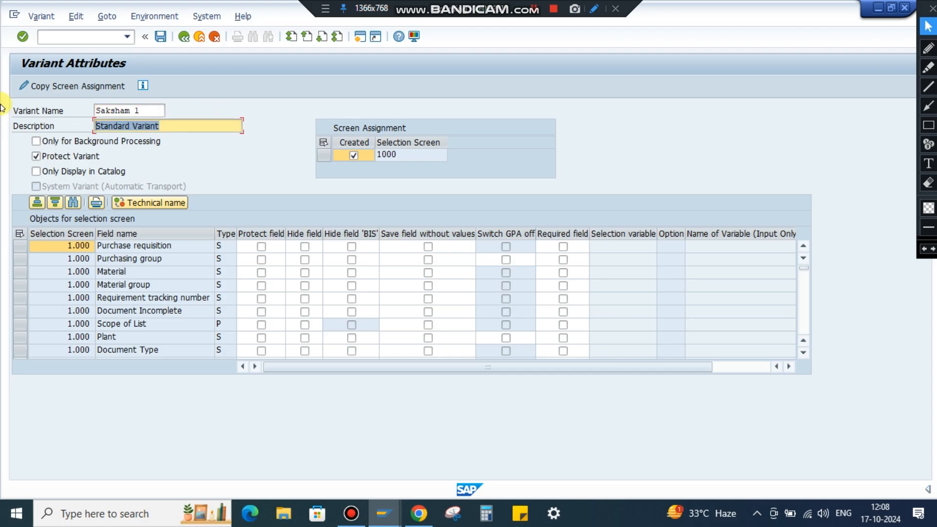
{"action": "type", "text": "Varinet d"}
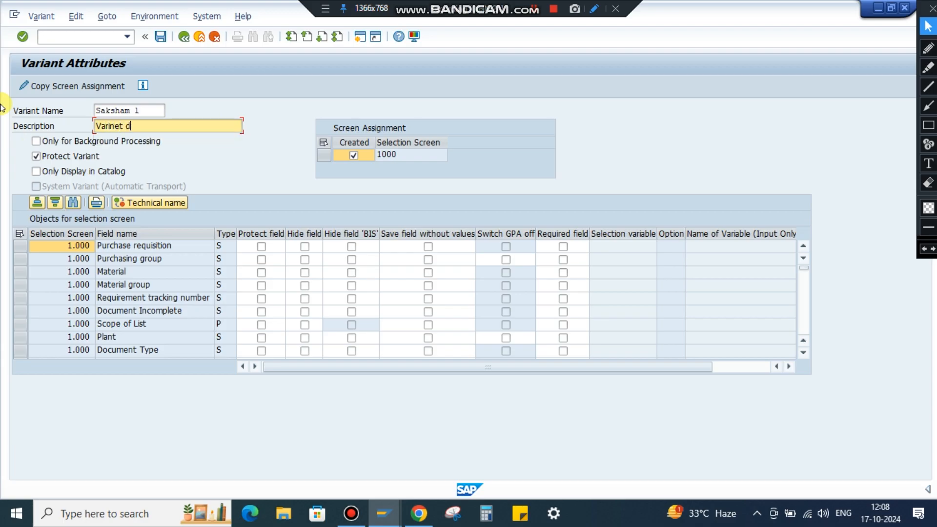
{"action": "type", "text": "isplay for viewers"}
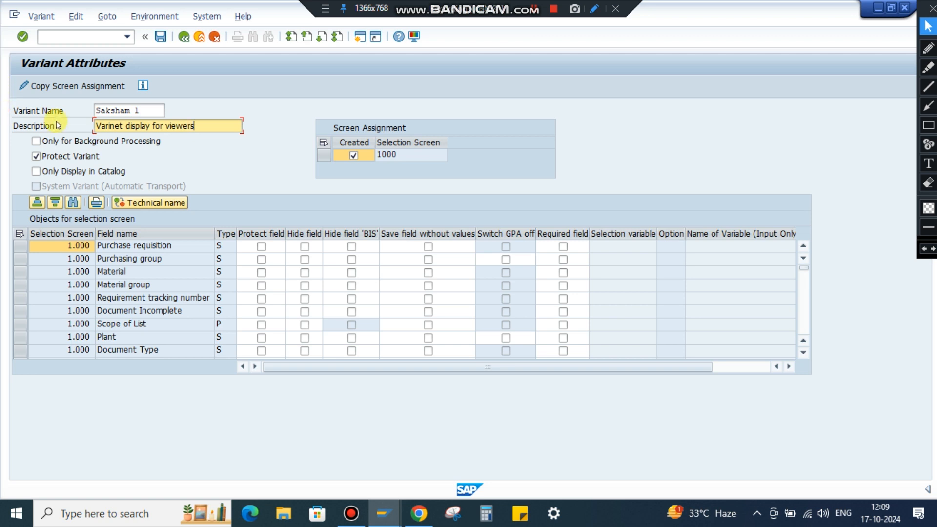
{"action": "left_click", "coordinate": [161, 36]}
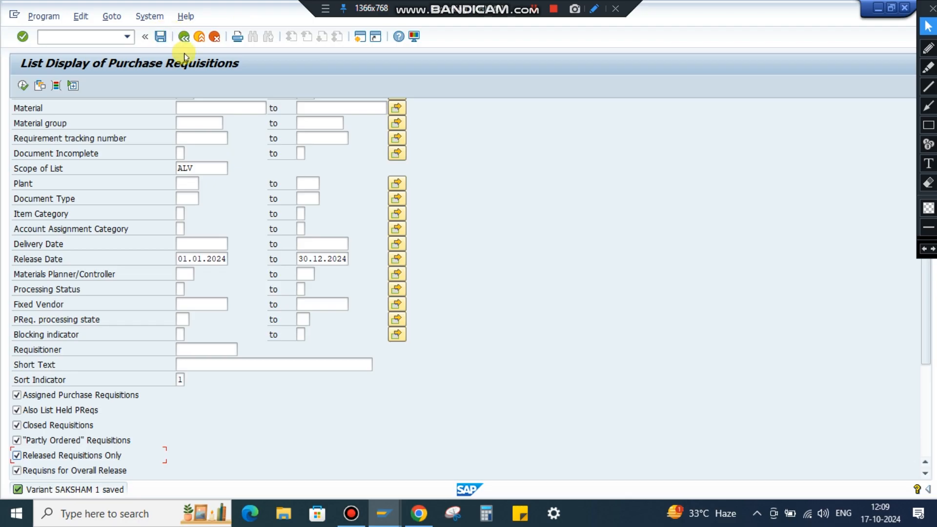
Return to the SAP Easy Access screen and reopen transaction ME5A
{"action": "left_click", "coordinate": [185, 36]}
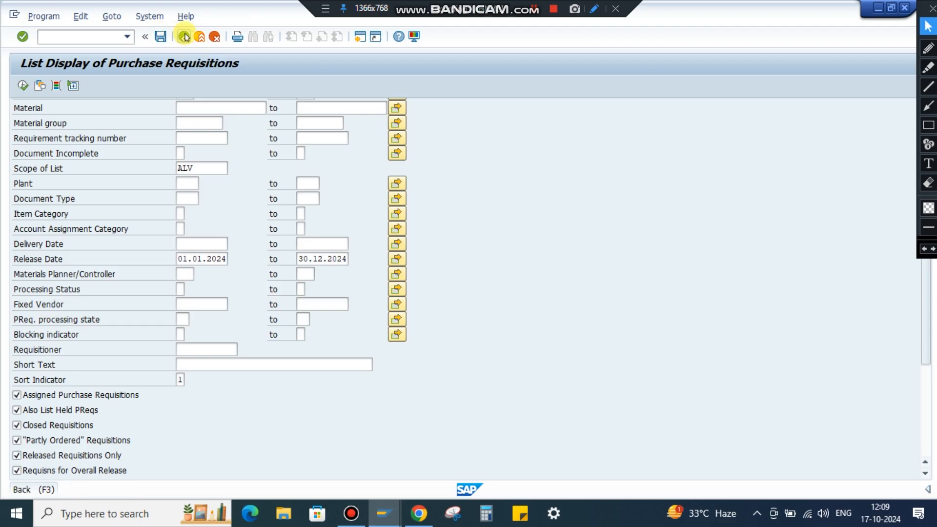
{"action": "type", "text": "me5a"}
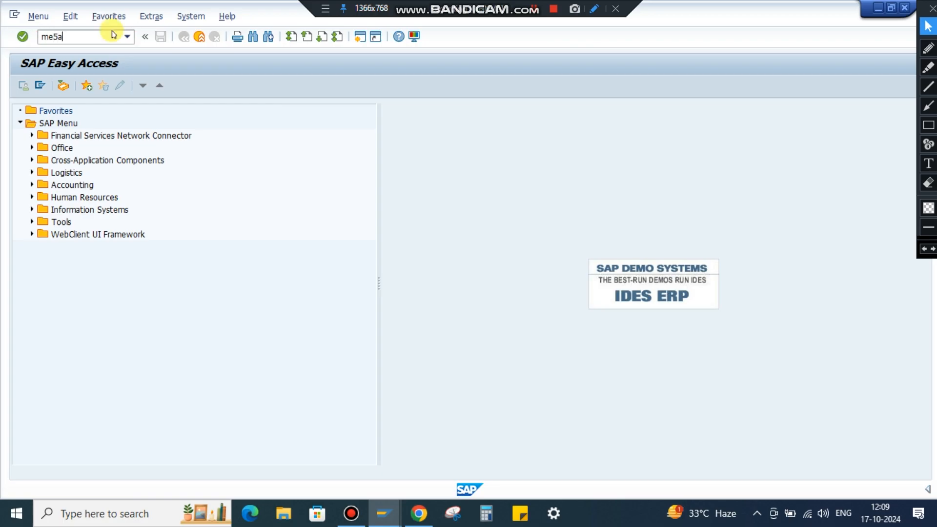
{"action": "key", "text": "Return"}
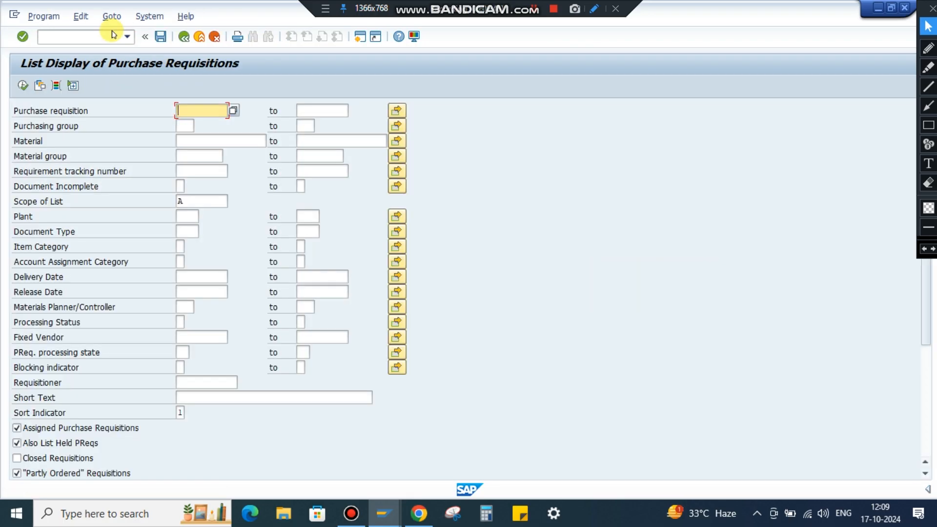
Load the saved purchase requisition variant into the ME5A selection screen and review the filled-in criteria
{"action": "scroll", "coordinate": [236, 237], "scroll_direction": "down", "scroll_amount": 3}
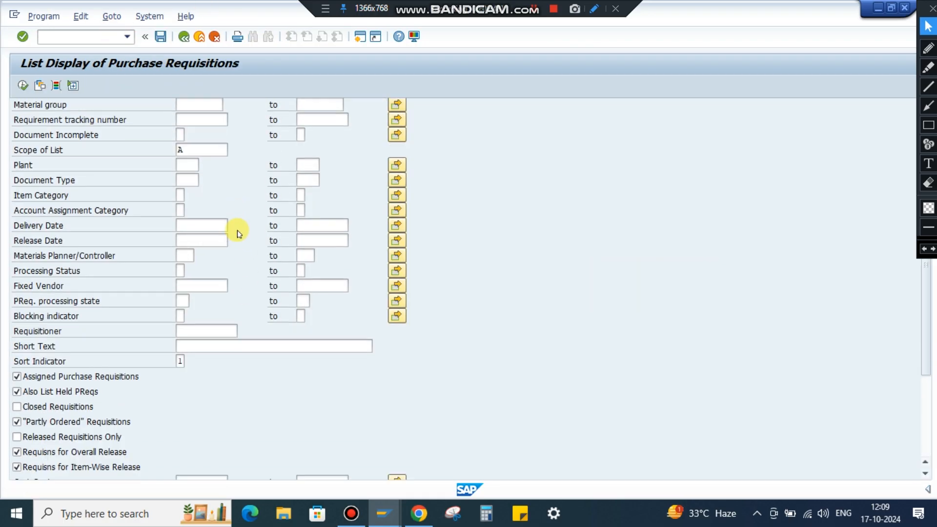
{"action": "scroll", "coordinate": [225, 226], "scroll_direction": "up", "scroll_amount": 3}
{"action": "scroll", "coordinate": [202, 215], "scroll_direction": "down", "scroll_amount": 4}
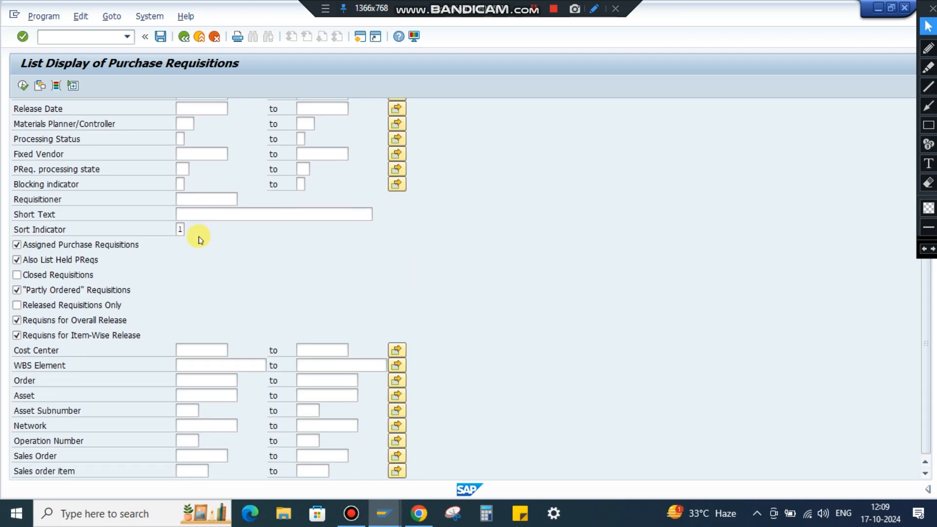
{"action": "scroll", "coordinate": [198, 229], "scroll_direction": "up", "scroll_amount": 3}
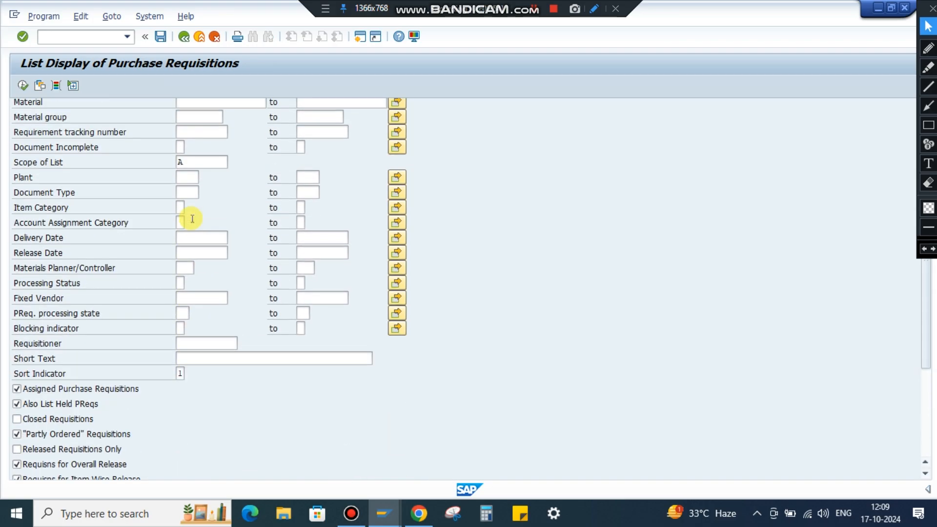
{"action": "scroll", "coordinate": [180, 300], "scroll_direction": "up", "scroll_amount": 1}
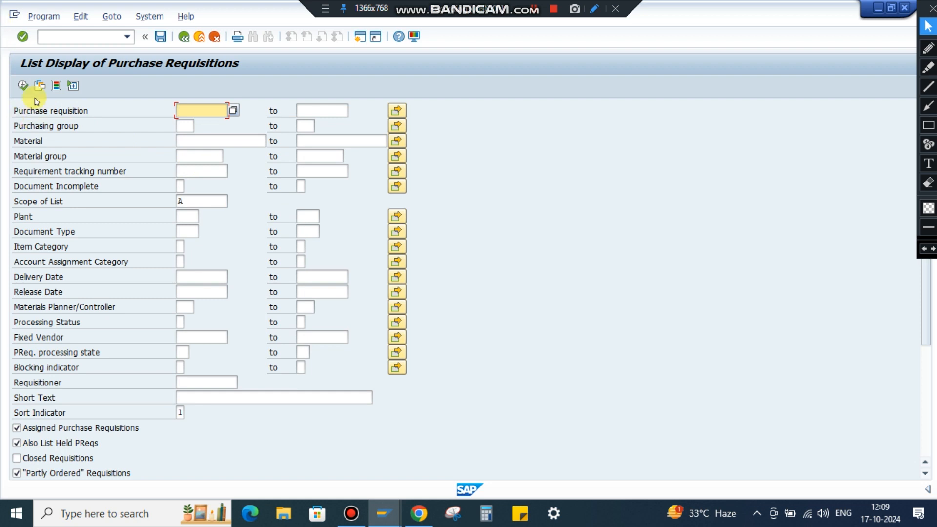
{"action": "left_click", "coordinate": [40, 86]}
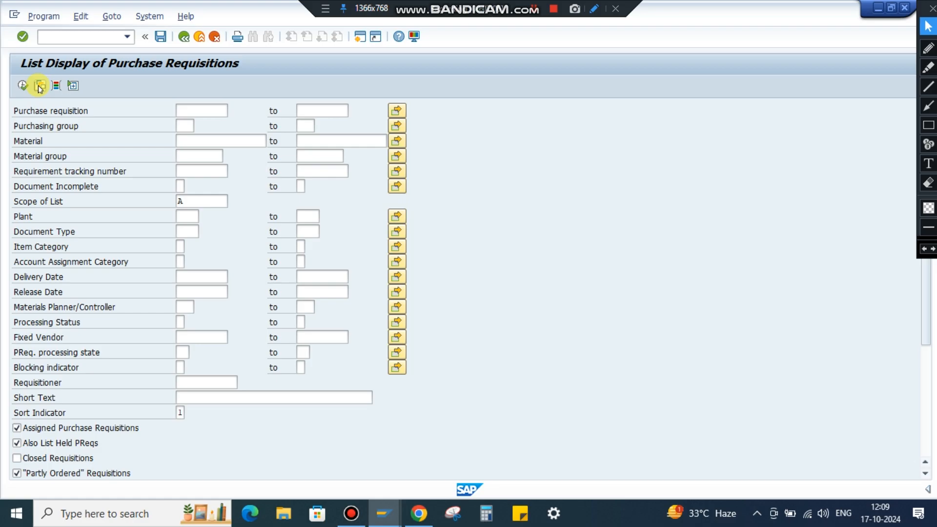
{"action": "double_click", "coordinate": [81, 250]}
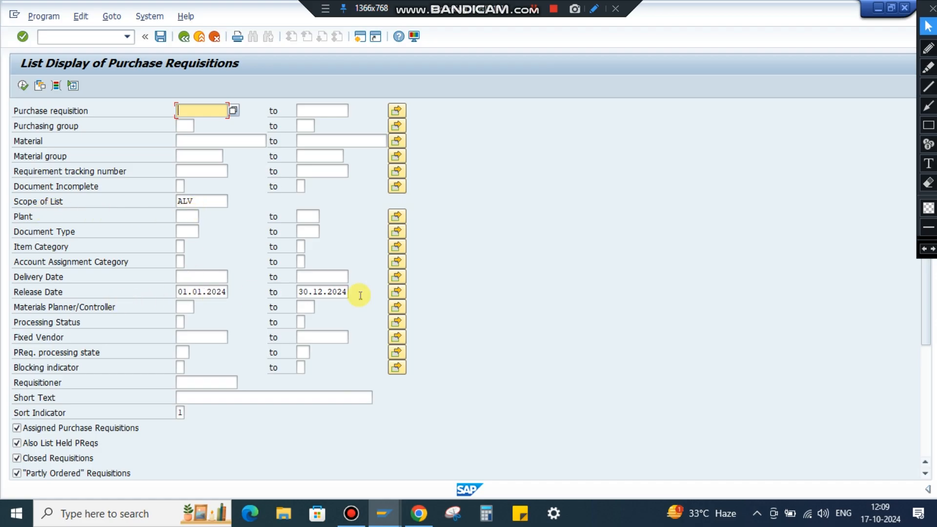
{"action": "scroll", "coordinate": [230, 327], "scroll_direction": "down", "scroll_amount": 3}
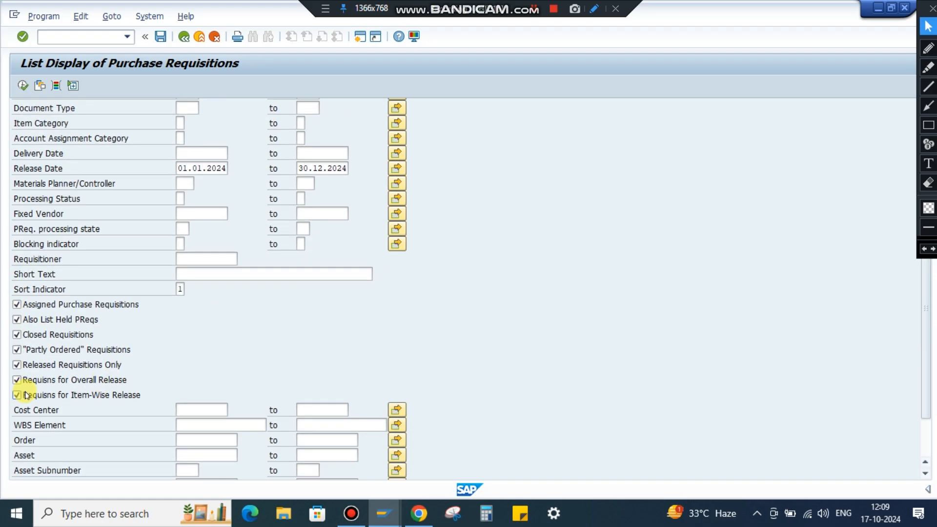
{"action": "scroll", "coordinate": [113, 383], "scroll_direction": "up", "scroll_amount": 4}
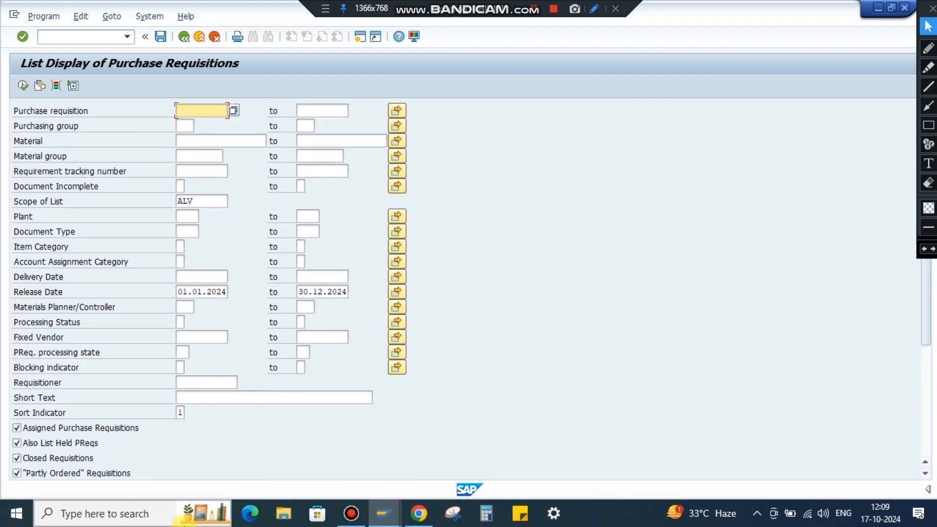
{"action": "left_click", "coordinate": [185, 524]}
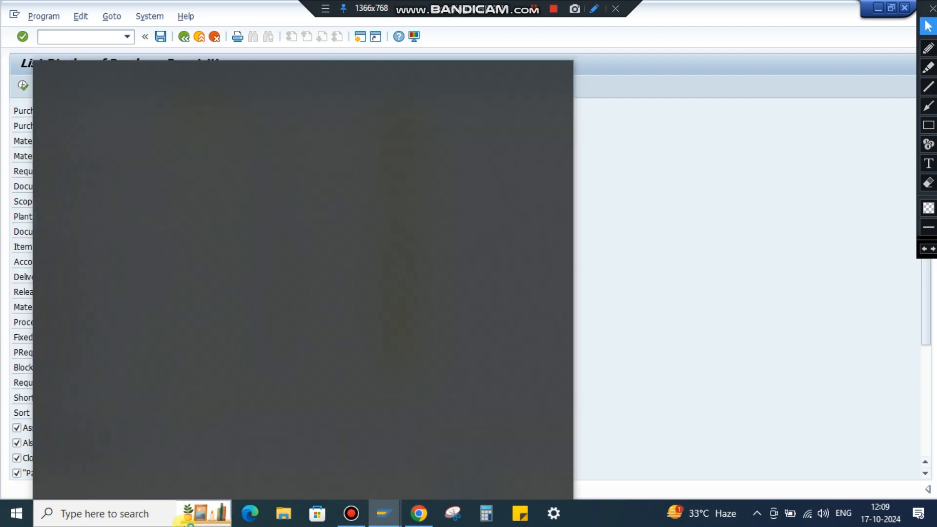
{"action": "left_click", "coordinate": [690, 232]}
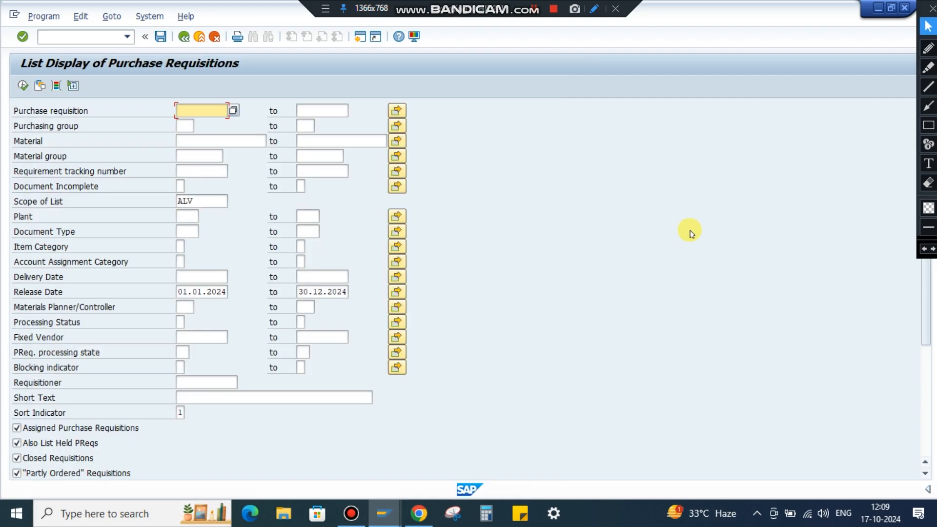